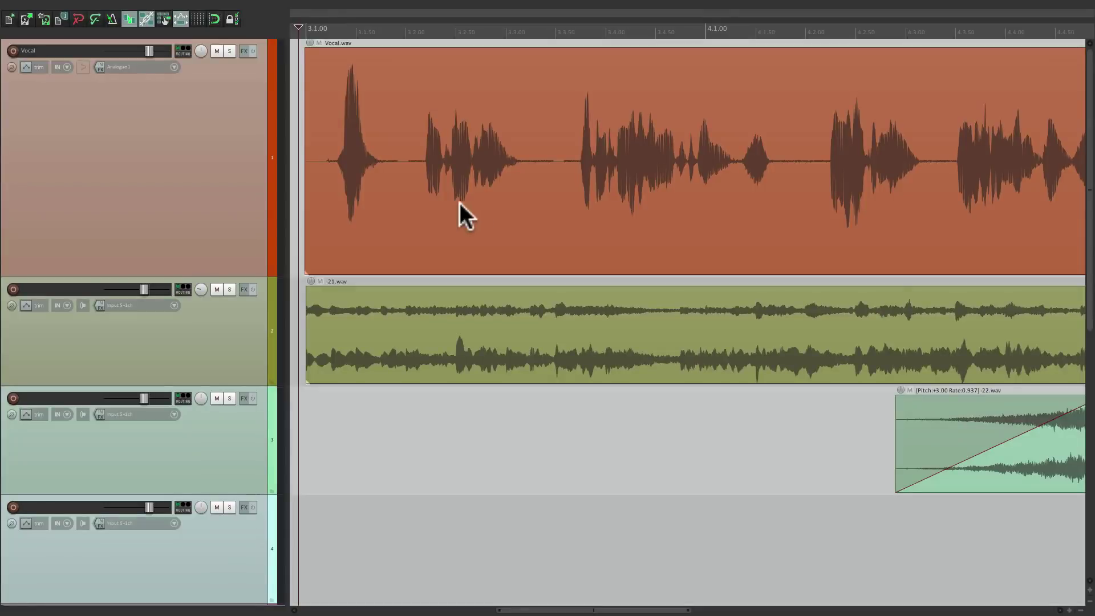
- Show the Vocal track's volume envelope with V and zoom in on the first word
click(203, 192)
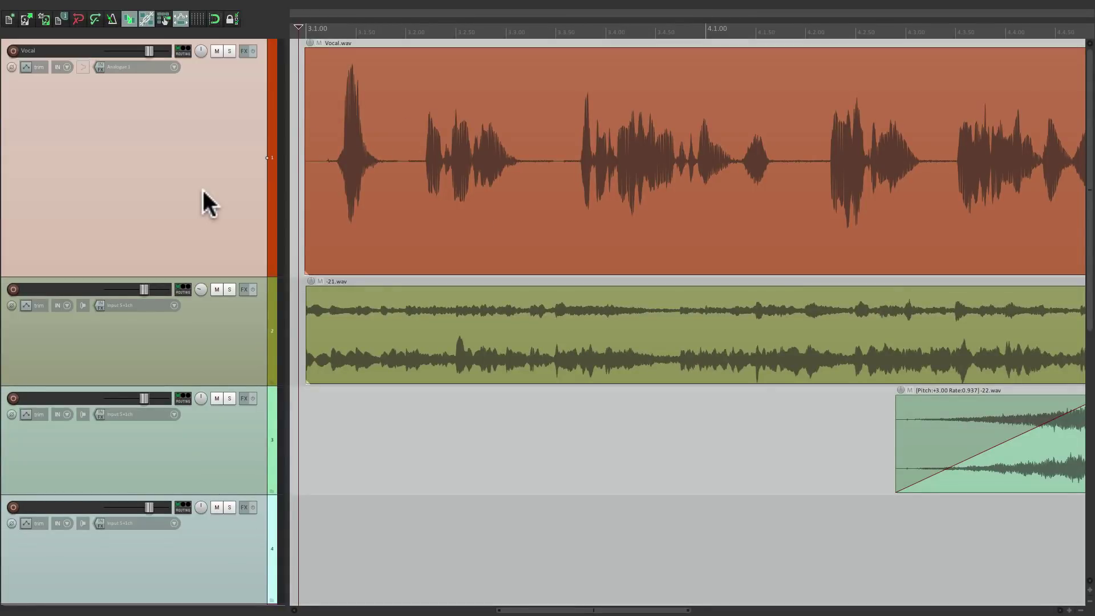
key(v)
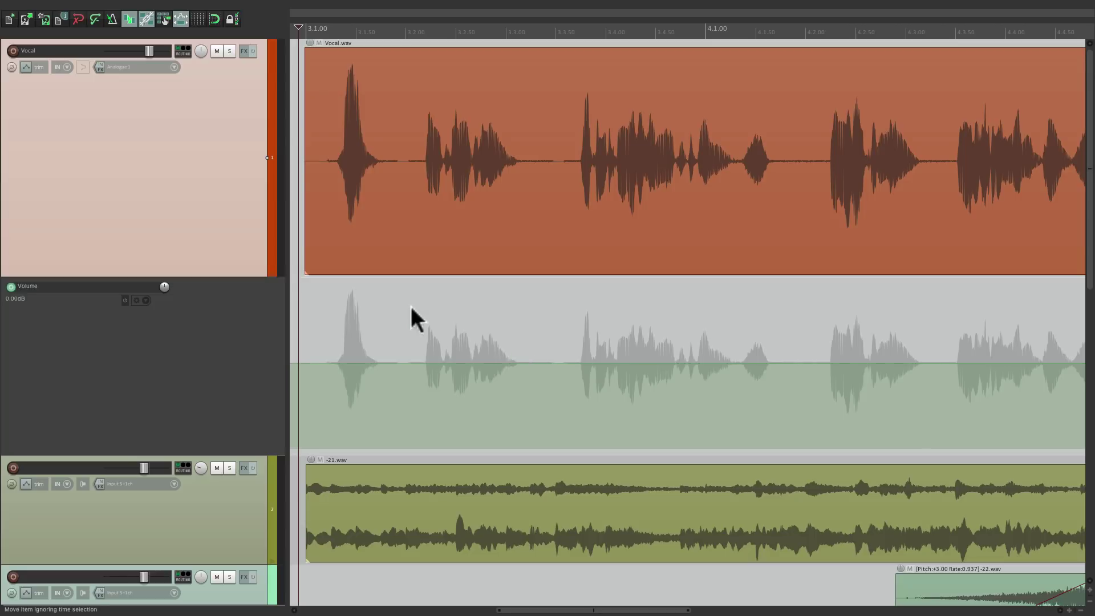
scroll(409, 316, up, 5)
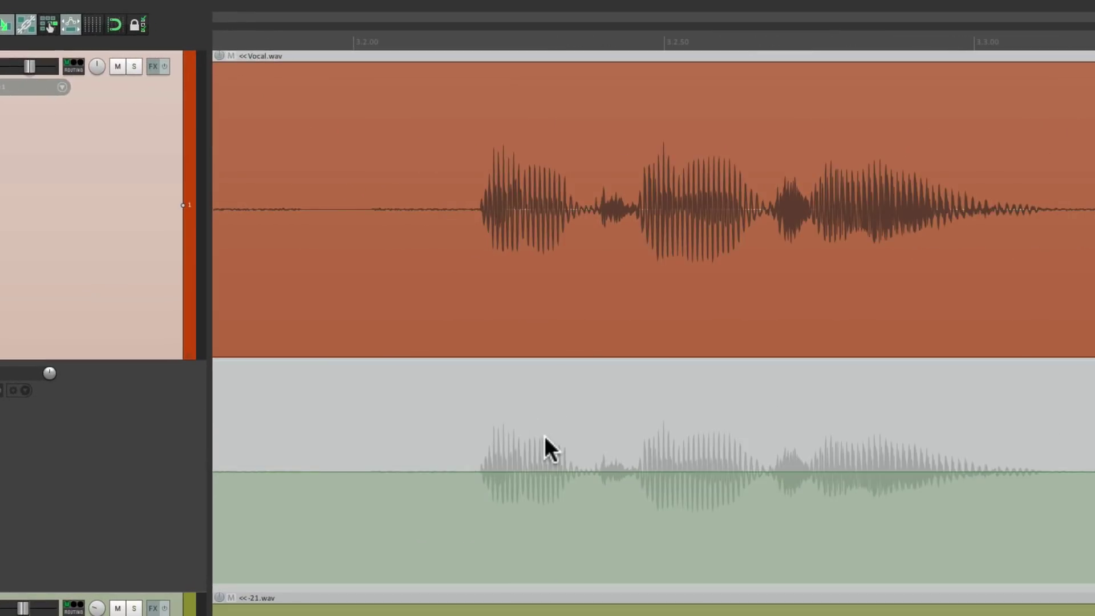
scroll(505, 496, up, 3)
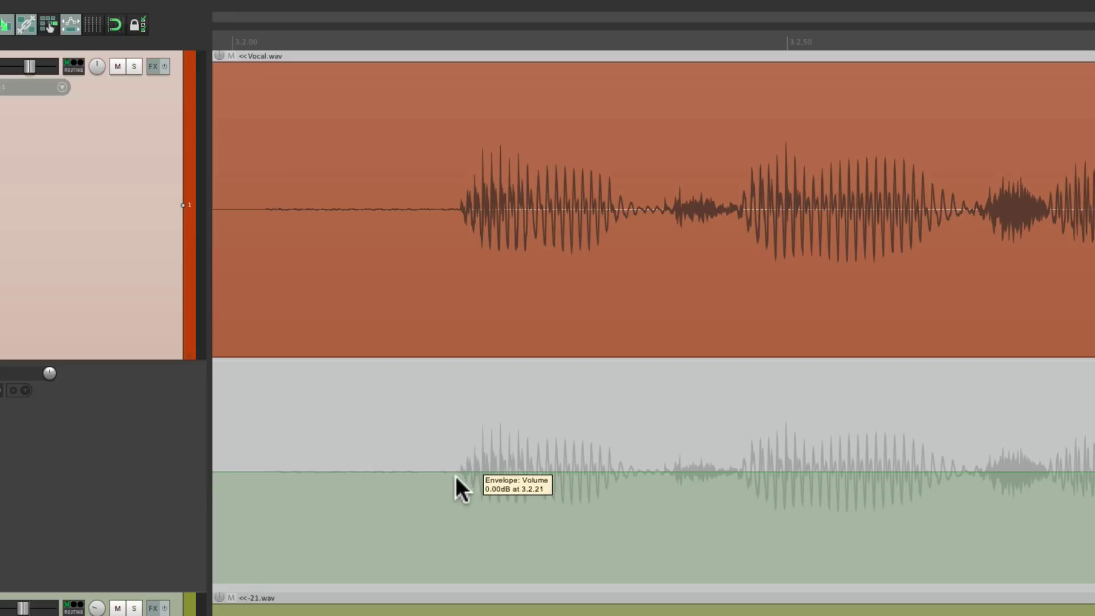
- Add points at both ends of the first word and raise that stretch about 3.5 dB
key(shift)
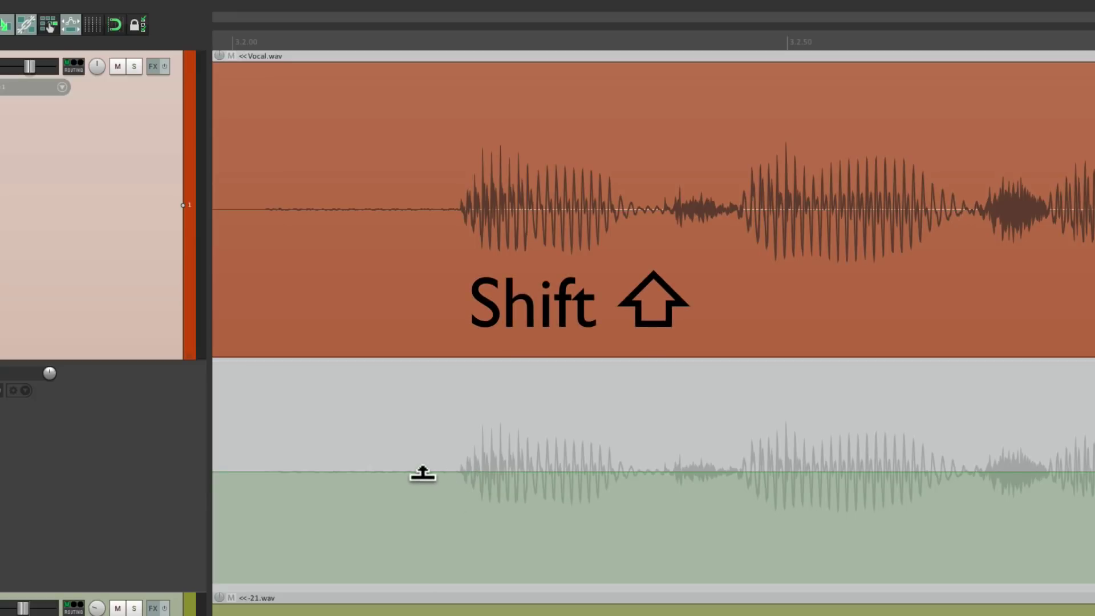
shift+click(440, 472)
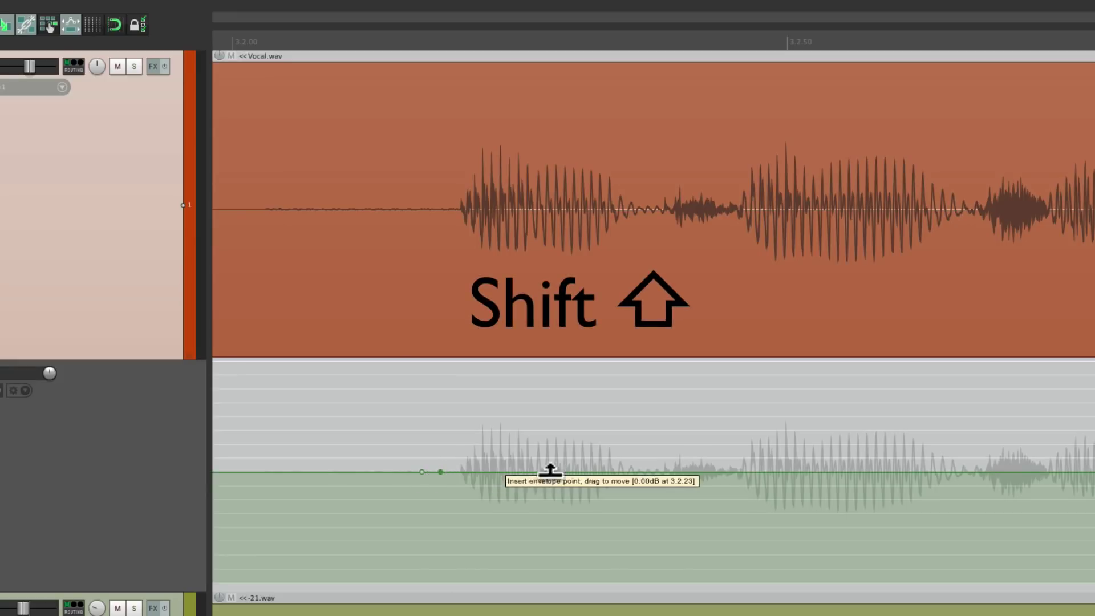
shift+click(652, 472)
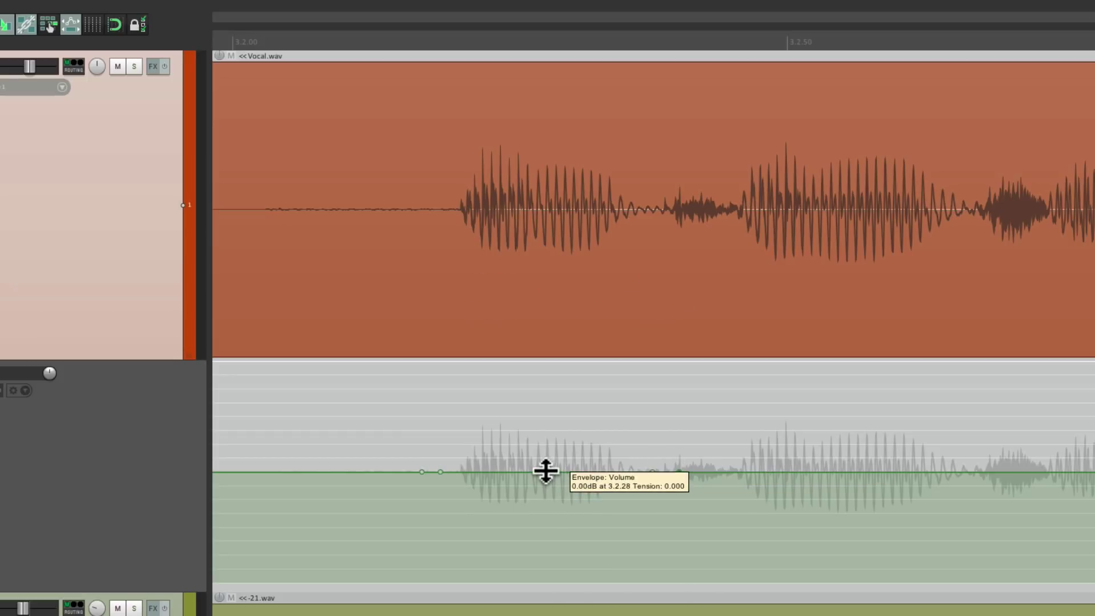
mouse_move(546, 472)
mouse_down()
mouse_move(547, 418)
mouse_move(539, 519)
mouse_move(548, 473)
mouse_up()
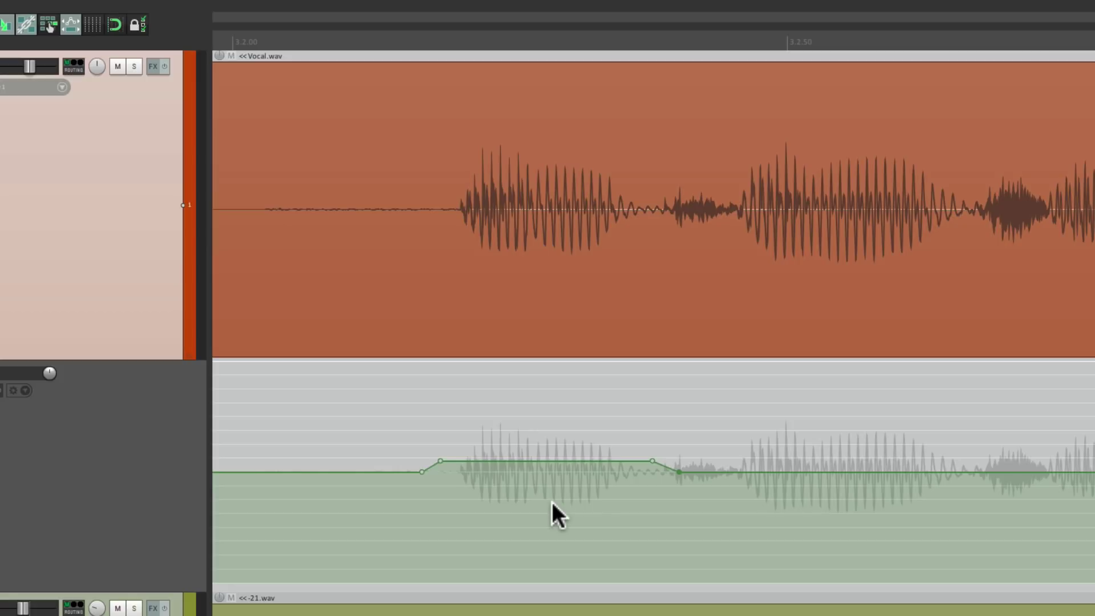
- Undo the lift, select the first word's time range, and run 'Insert 4 envelope points at time selection'
key(ctrl+z)
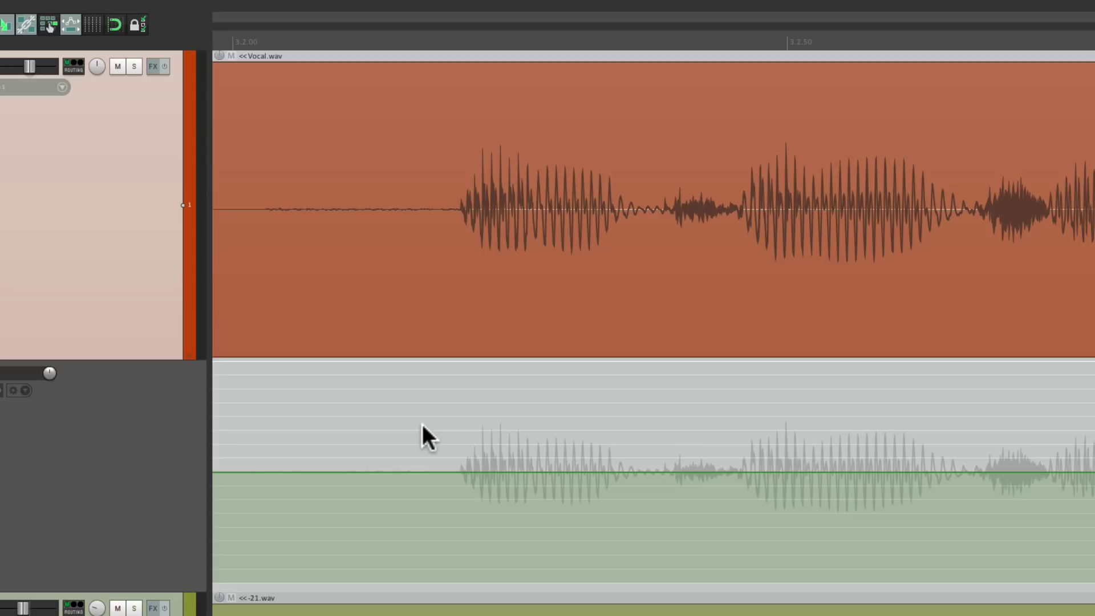
drag(422, 425, 676, 431)
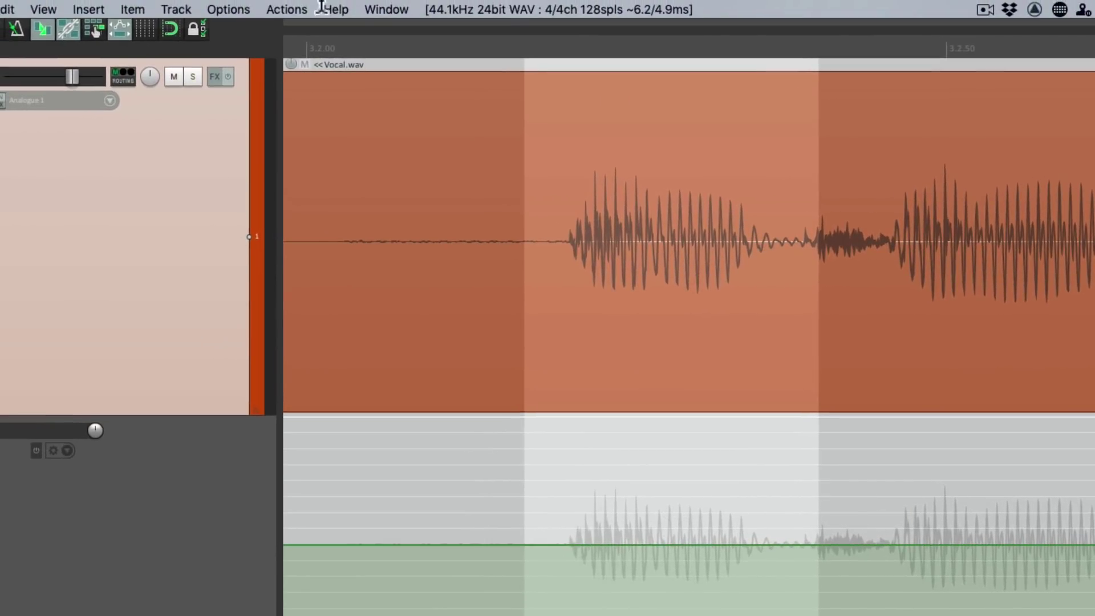
click(294, 9)
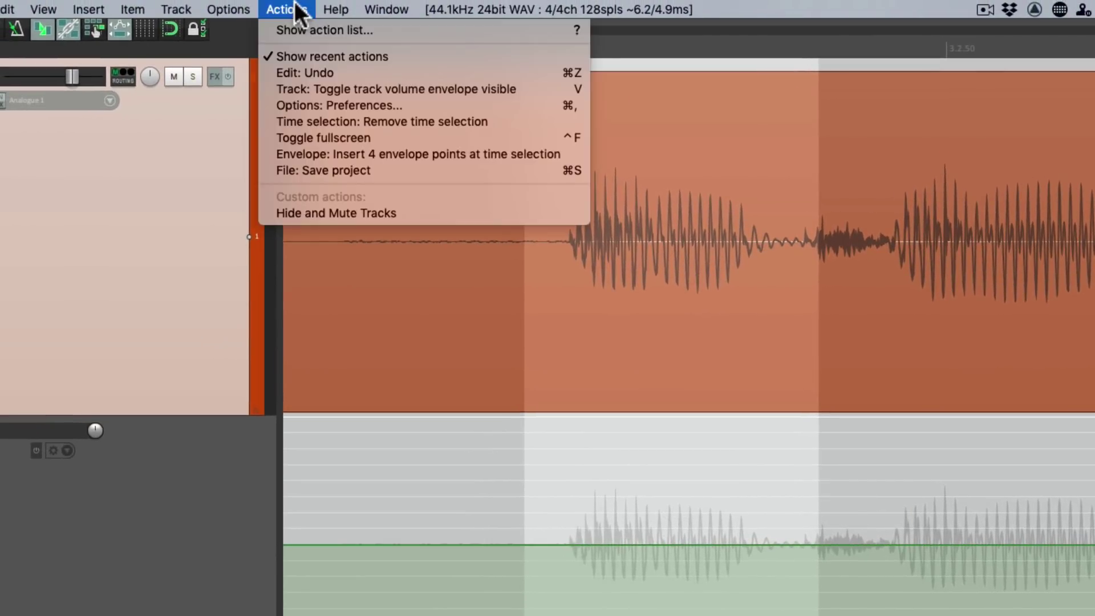
click(293, 30)
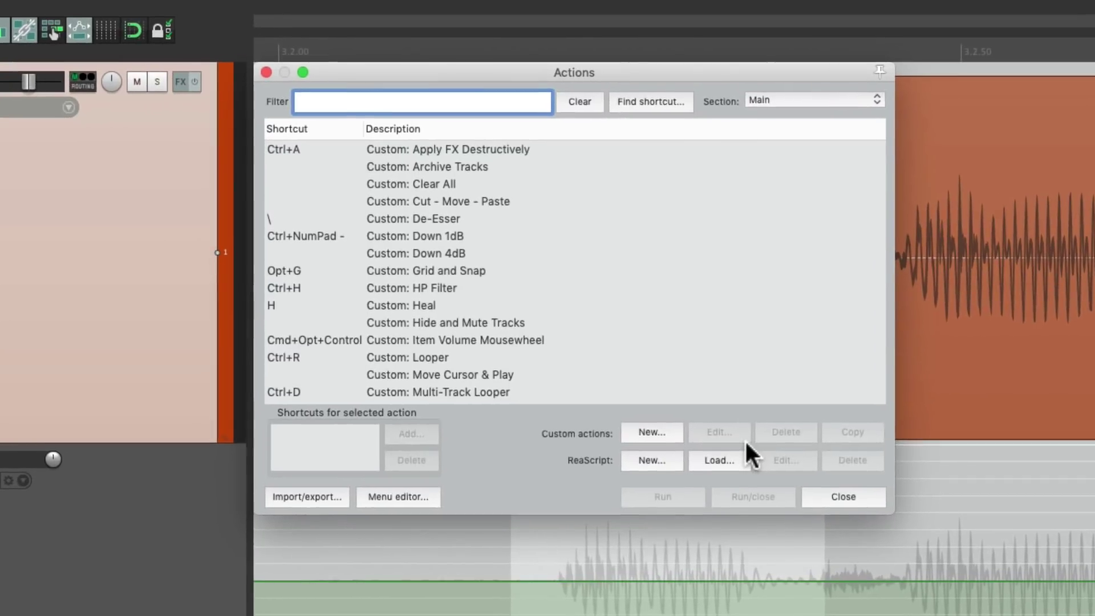
text(4 points)
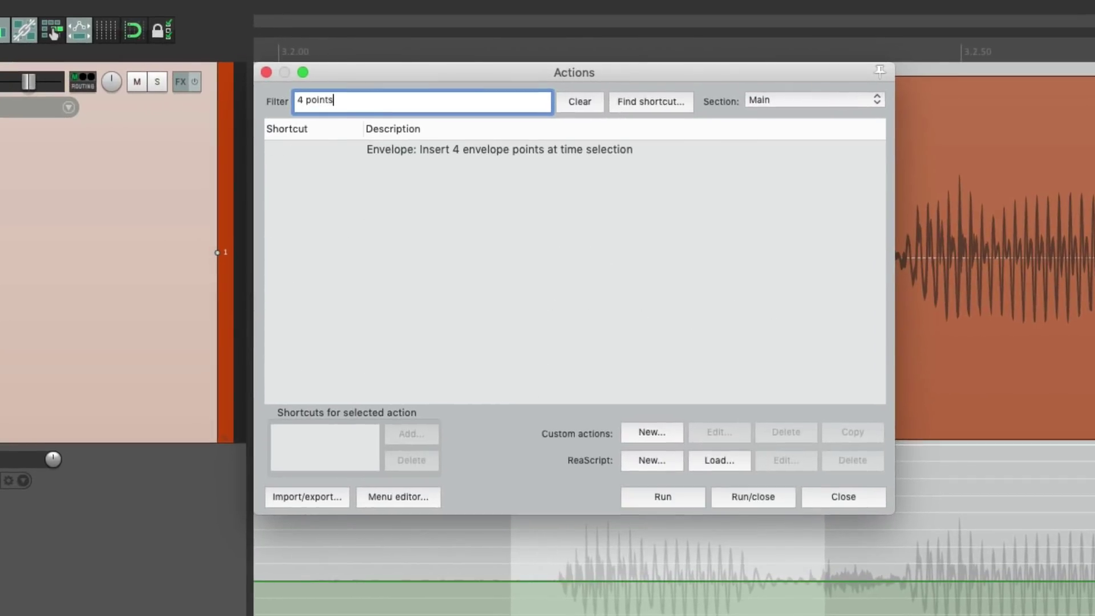
click(661, 146)
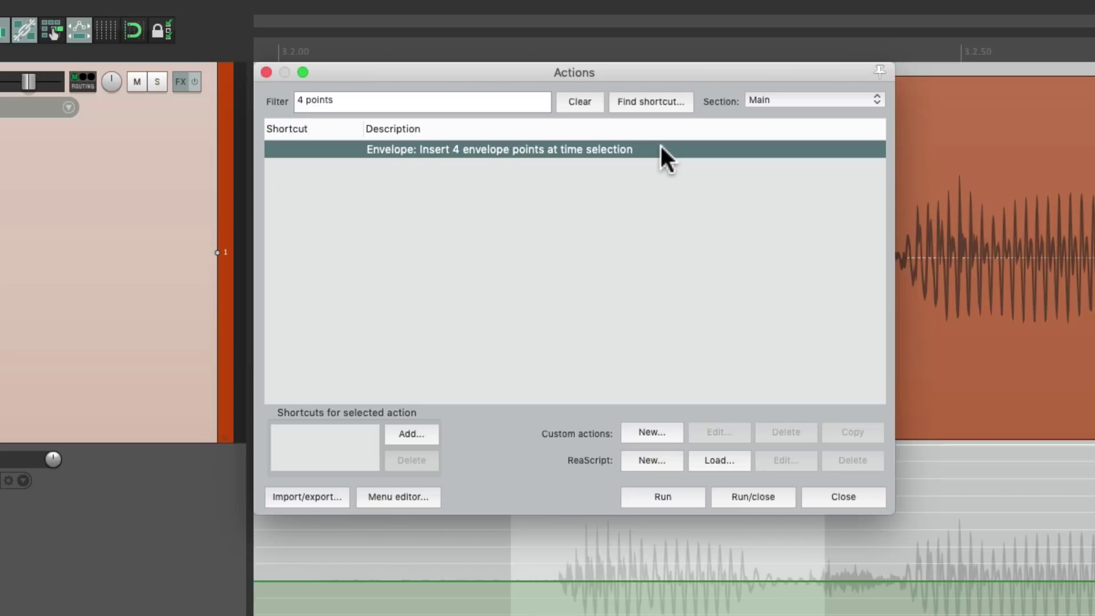
double_click(660, 149)
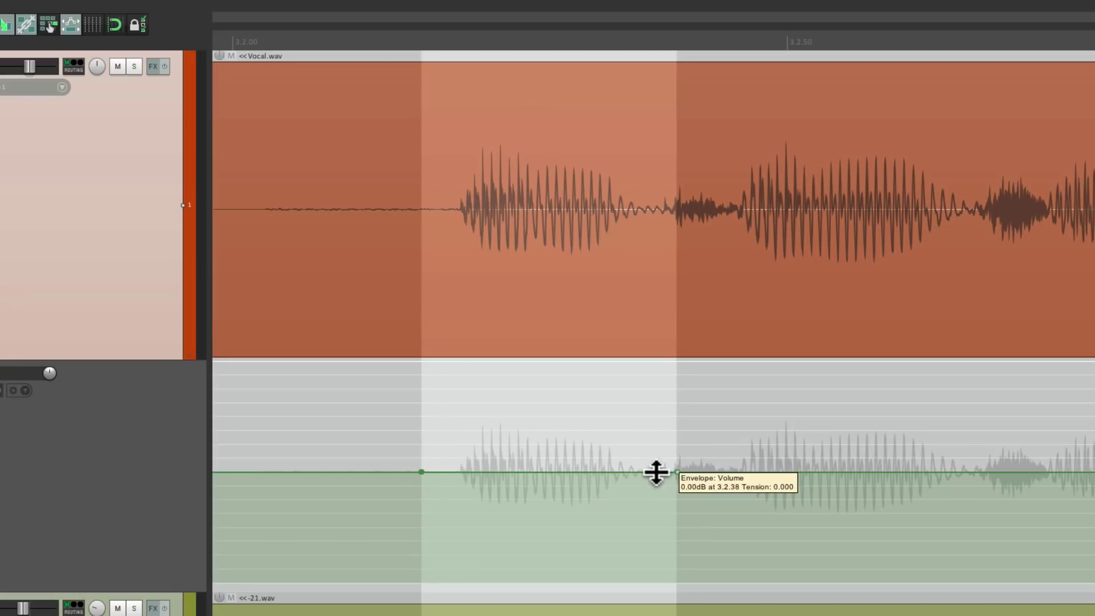
- Test raising the first-word segment, then between two new points to about +2.86 dB, undoing both
drag(582, 470, 580, 428)
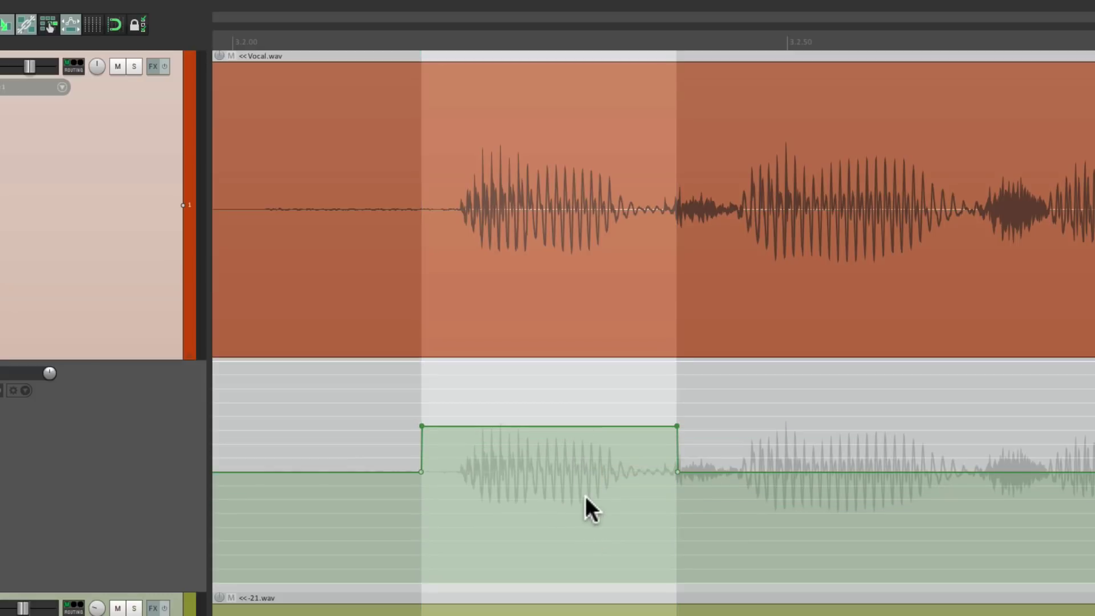
key(ctrl+z)
key(ctrl+z)
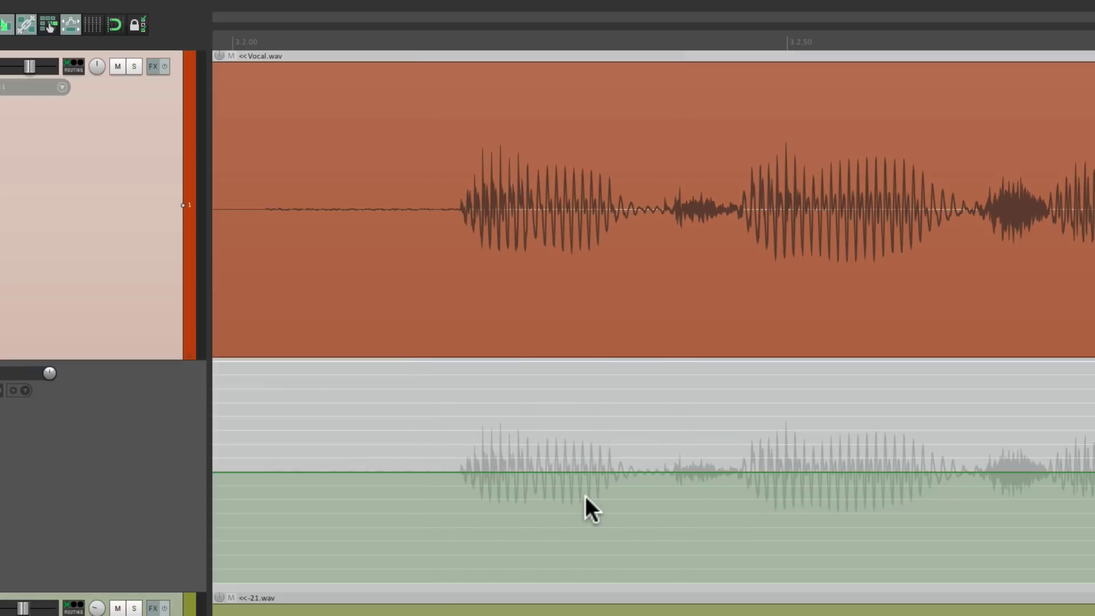
click(432, 471)
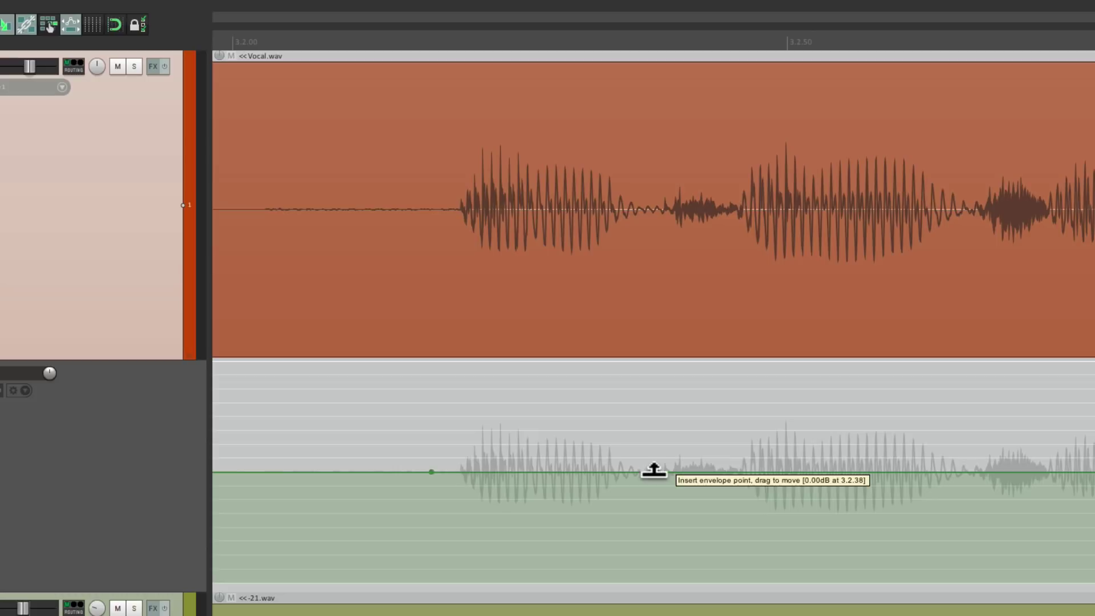
click(654, 472)
drag(572, 473, 563, 423)
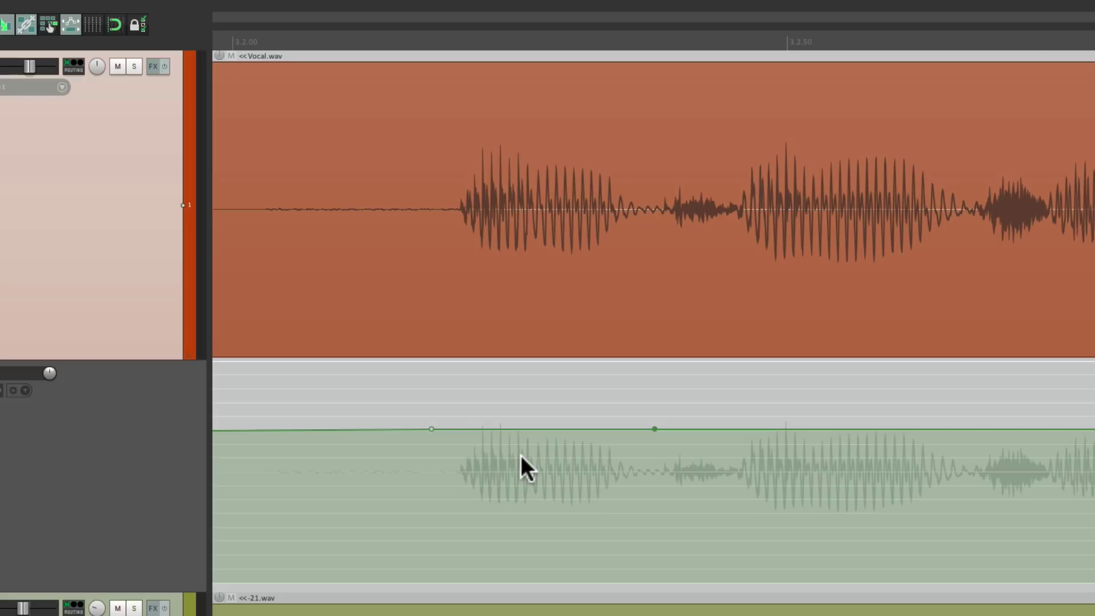
key(super+z)
key(super+z)
key(super+z)
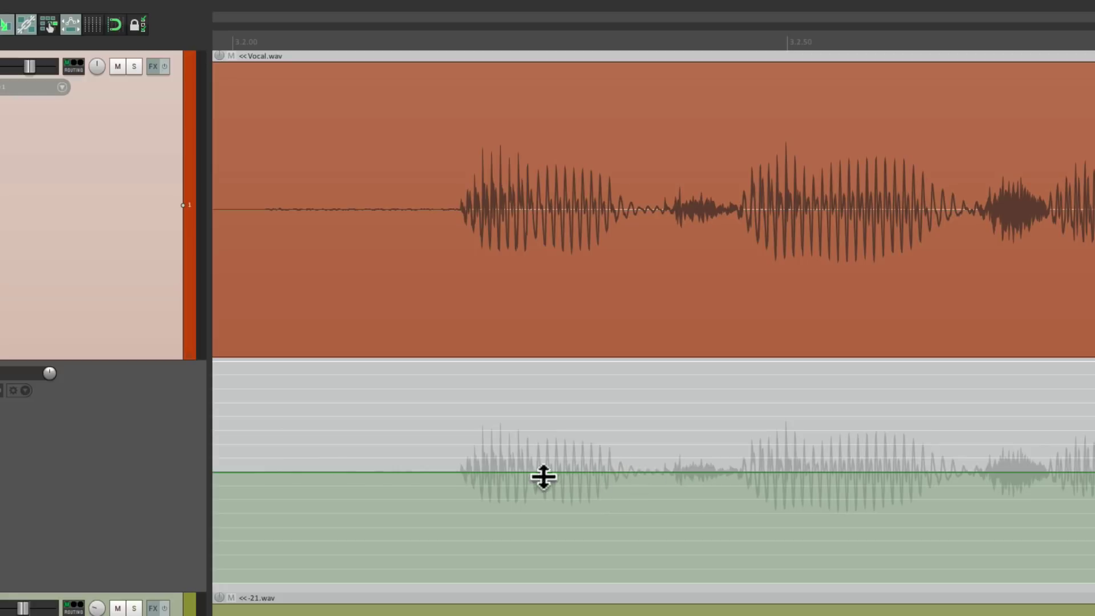
- Add four points around the first word, lift the inner segment, then undo back to 0 dB
click(429, 472)
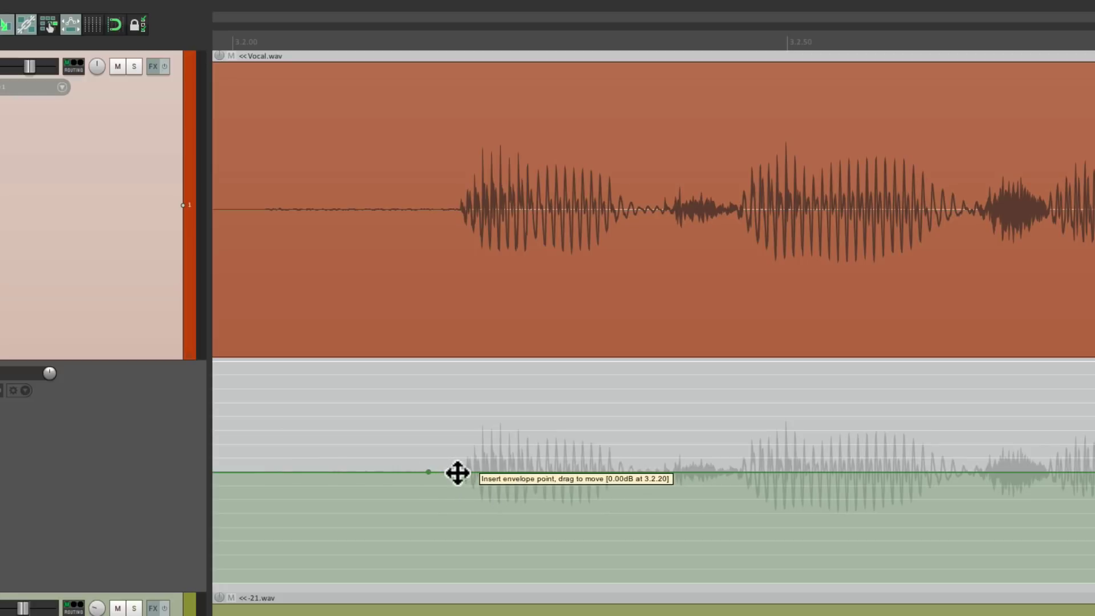
click(458, 472)
click(643, 472)
click(678, 472)
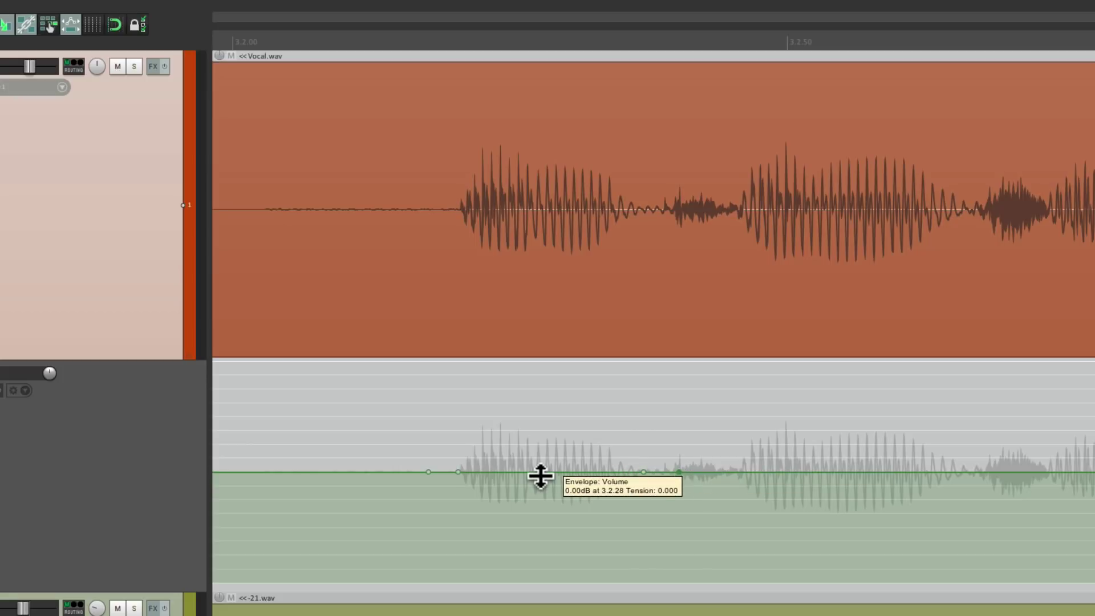
mouse_move(549, 472)
mouse_down()
mouse_move(550, 442)
mouse_move(541, 498)
mouse_move(542, 454)
mouse_up()
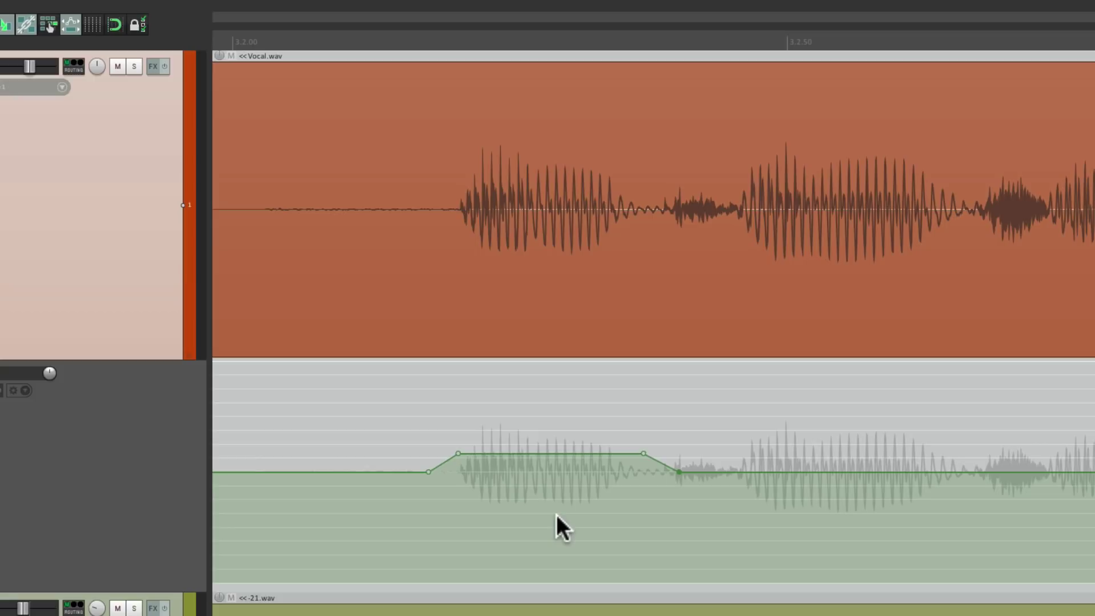
key(ctrl+z)
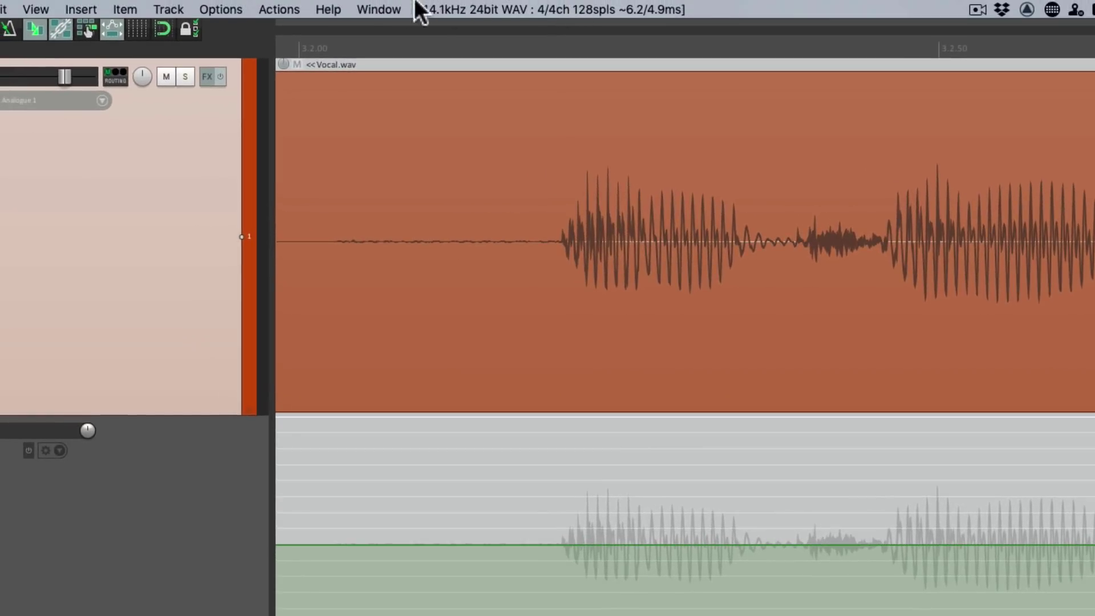
click(232, 9)
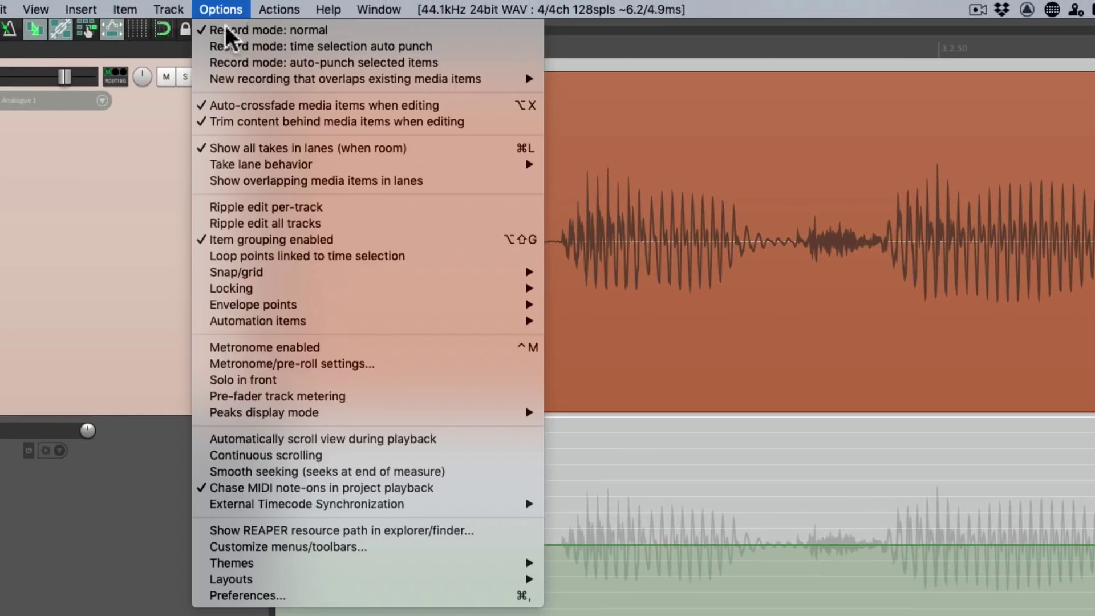
click(209, 598)
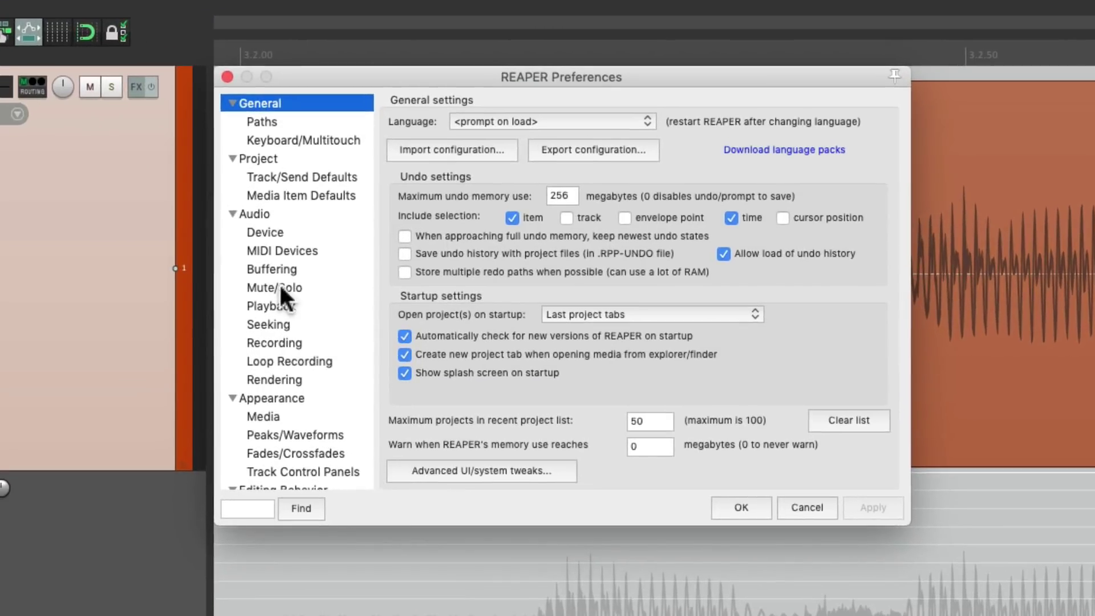
scroll(282, 285, down, 10)
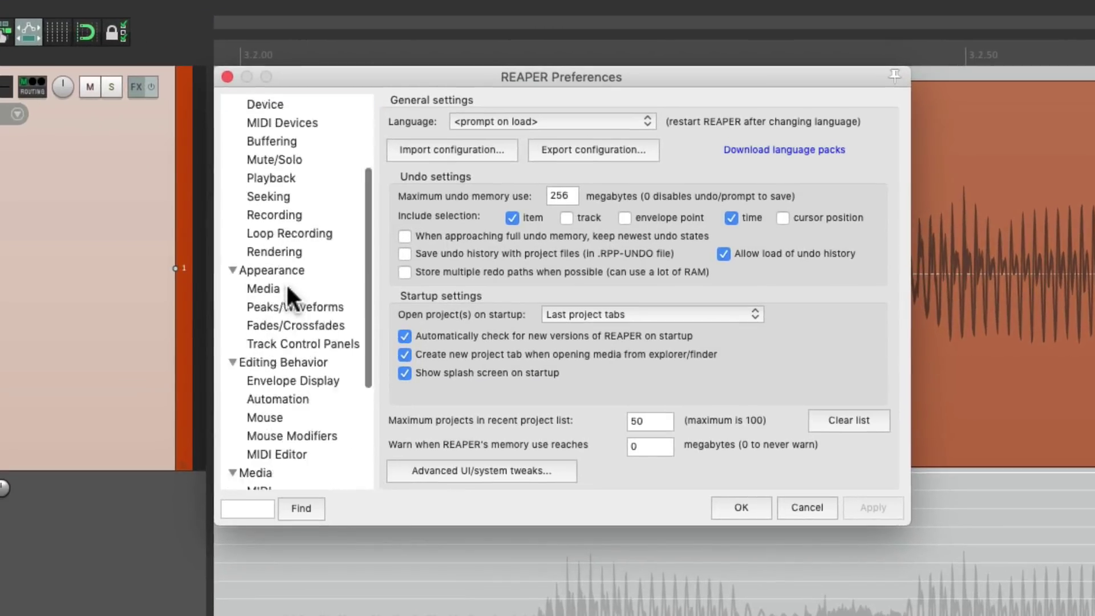
click(344, 260)
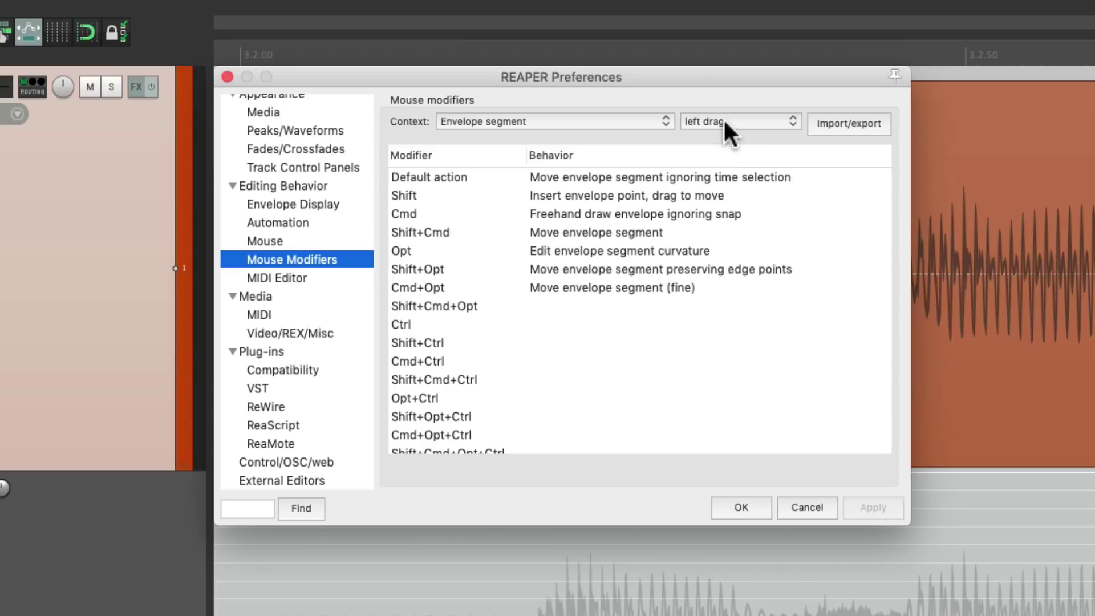
click(688, 232)
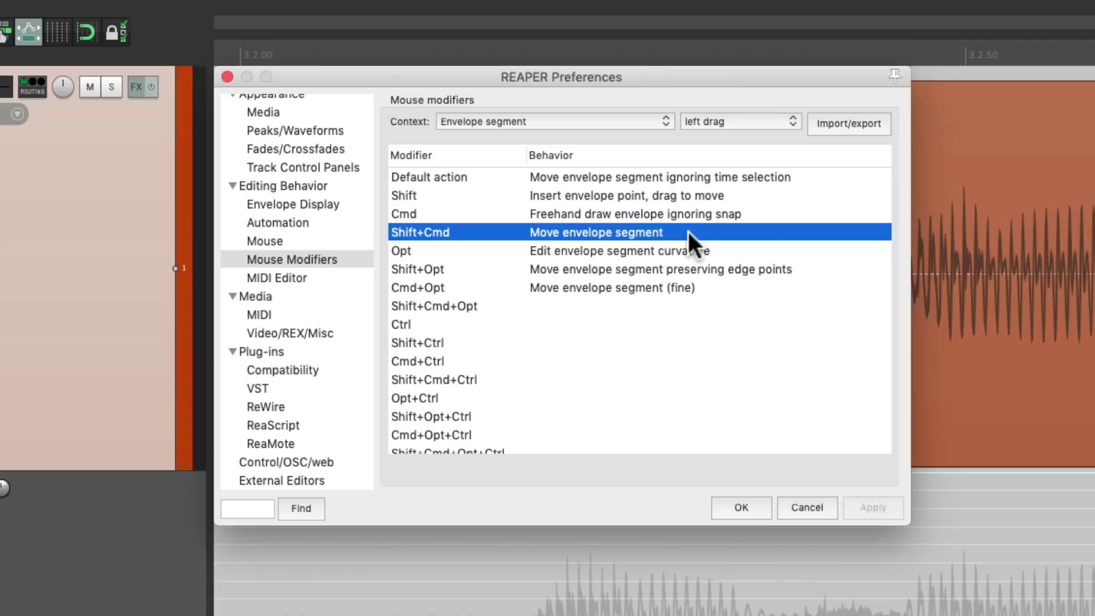
click(730, 506)
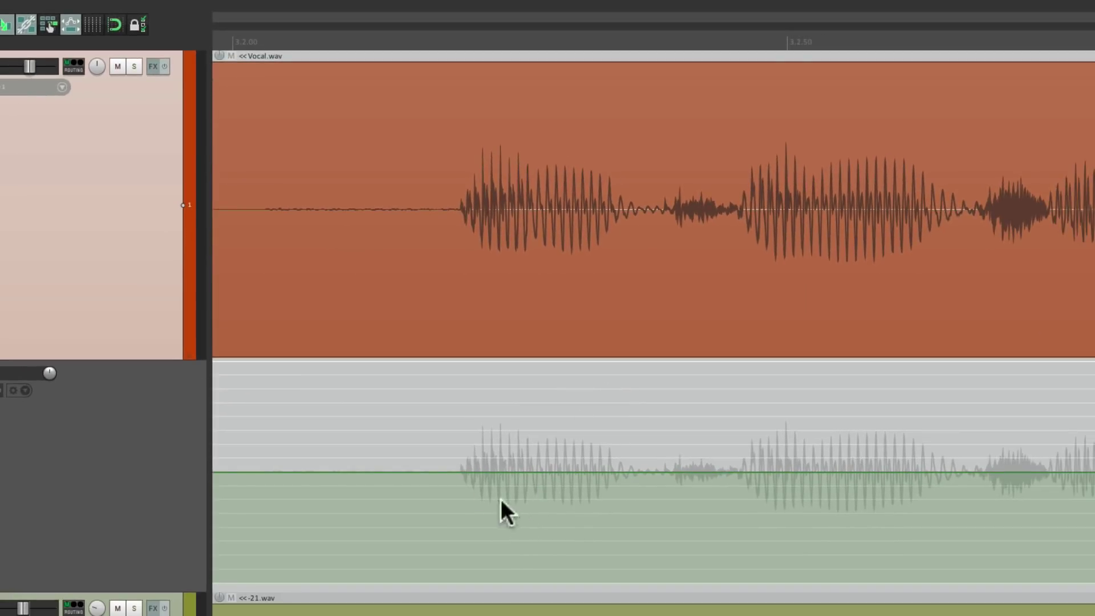
- Raise the first phrase's selection to +2.99 dB and a later stretch to +0.40 dB
drag(413, 433, 665, 428)
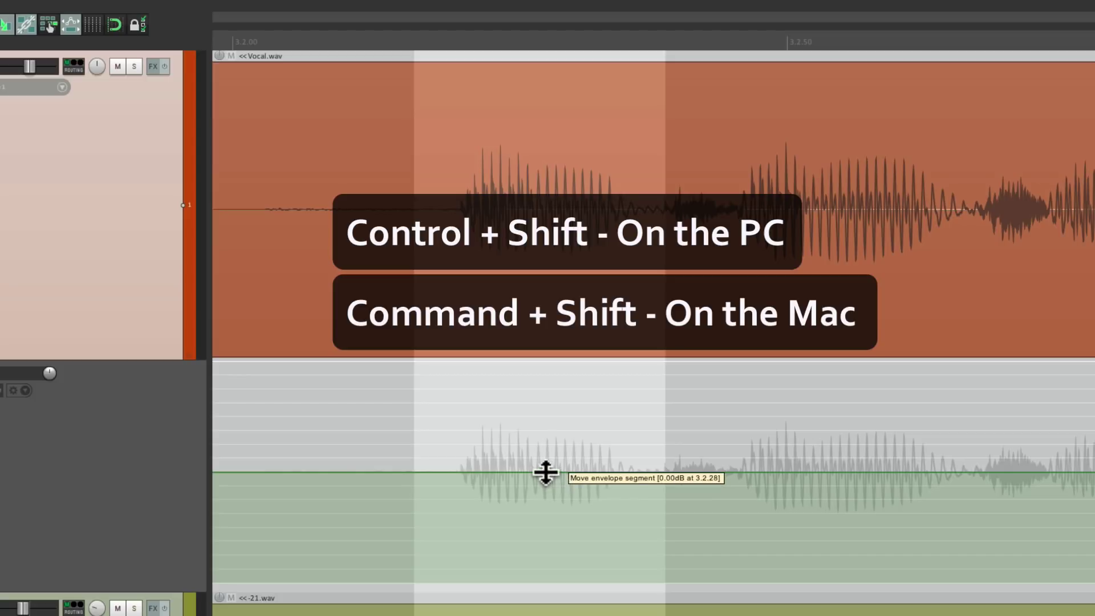
drag(546, 473, 549, 410)
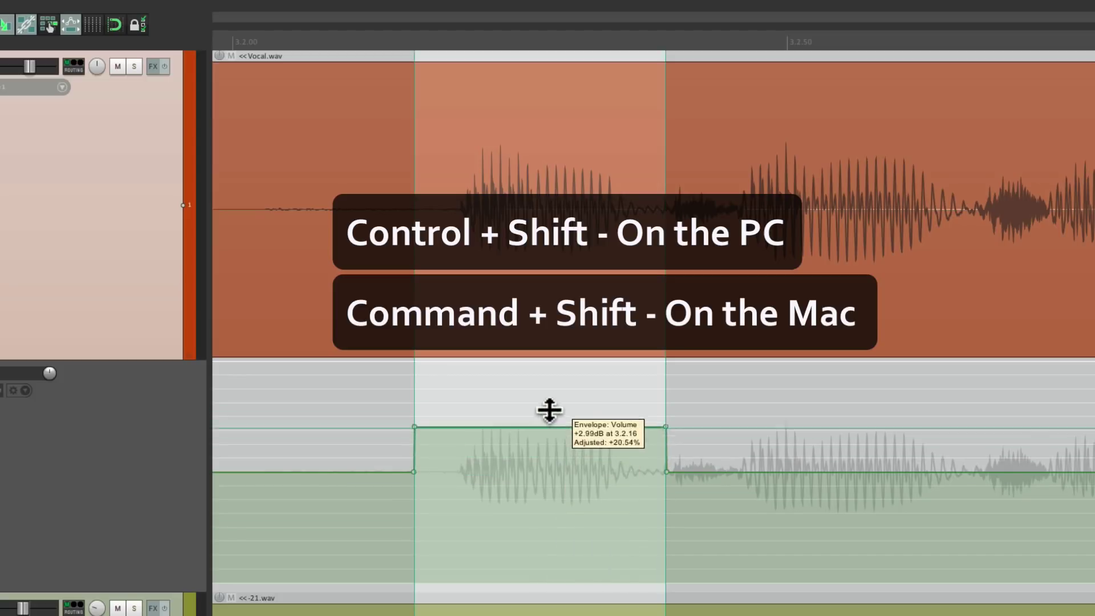
scroll(561, 485, right, 5)
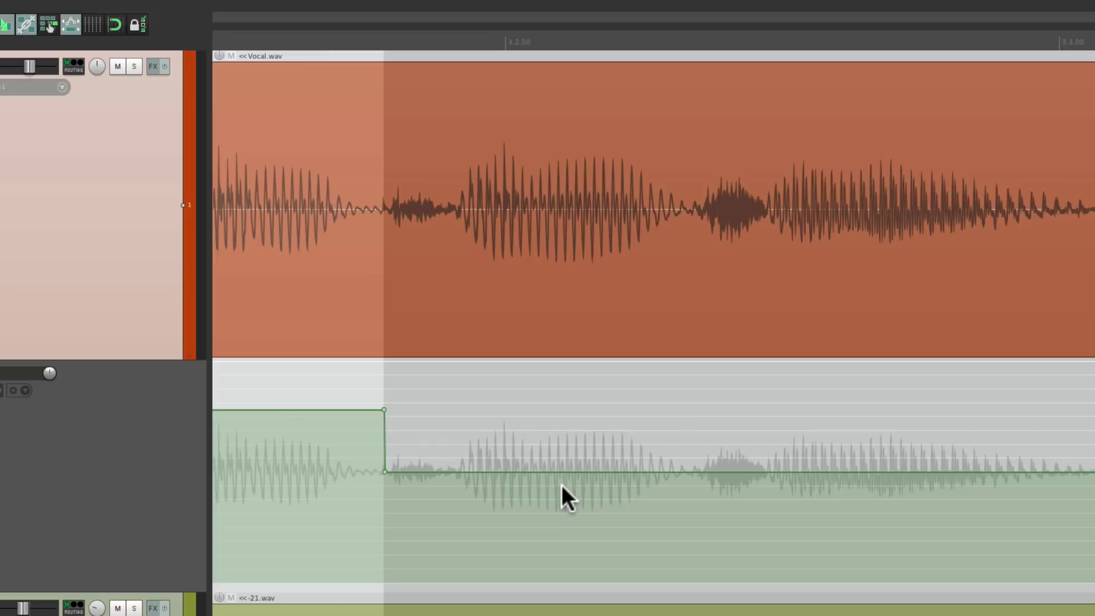
scroll(560, 473, right, 2)
drag(553, 434, 603, 525)
scroll(593, 412, right, 4)
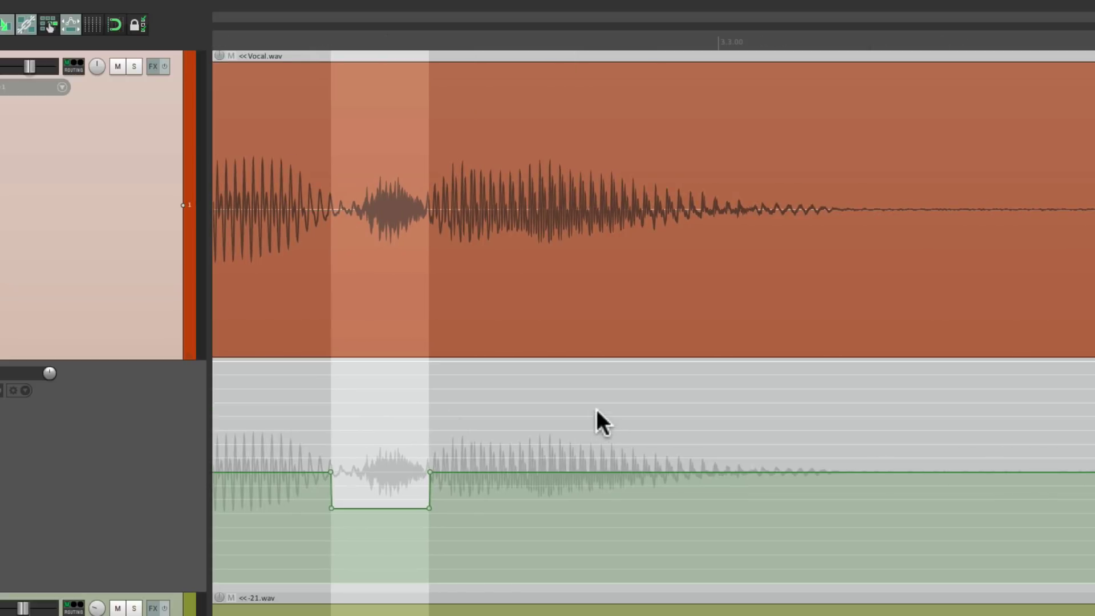
drag(597, 412, 833, 412)
mouse_move(729, 472)
mouse_down()
mouse_move(736, 416)
mouse_move(728, 480)
mouse_up()
click(726, 513)
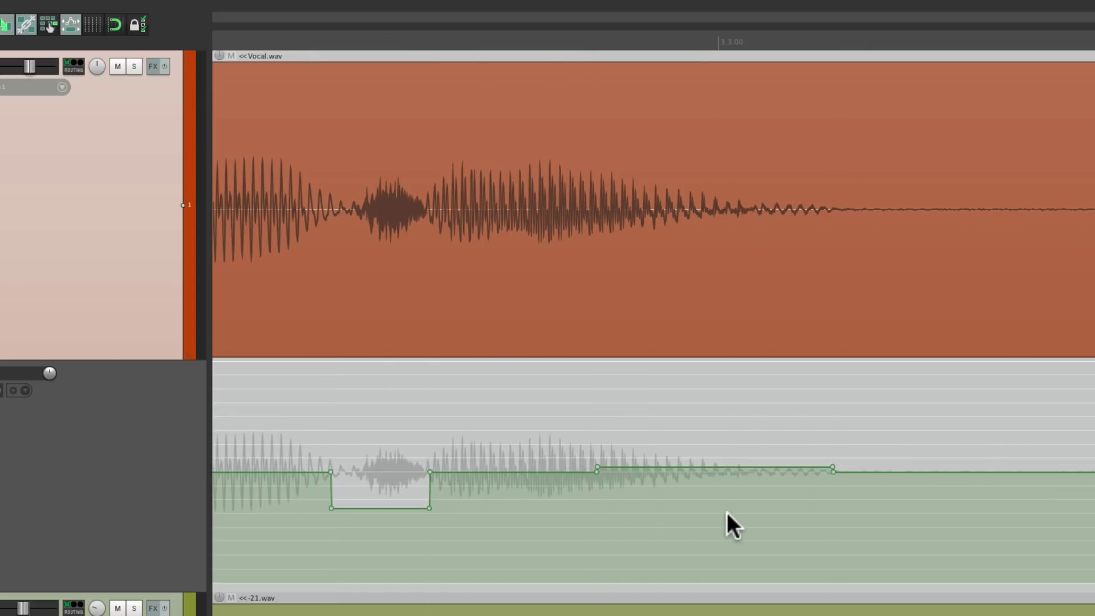
- Freehand-draw a volume curve across the phrases, then boost a long selected stretch to +4.54 dB
scroll(666, 454, down, 4)
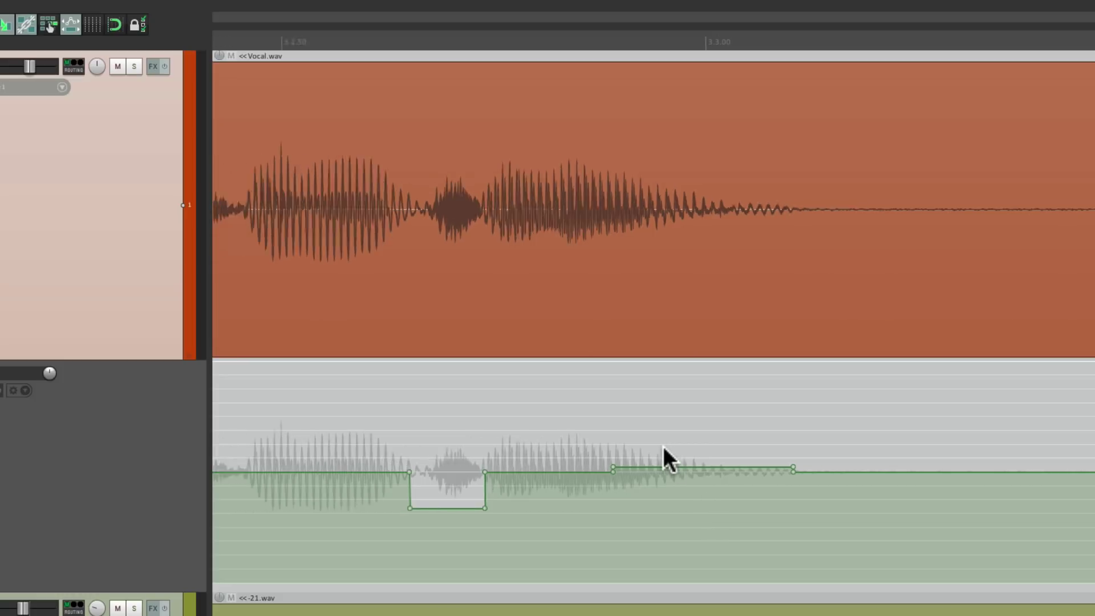
mouse_move(318, 471)
mouse_down()
mouse_move(348, 447)
mouse_move(521, 441)
mouse_move(696, 467)
mouse_move(923, 433)
mouse_move(990, 452)
mouse_up()
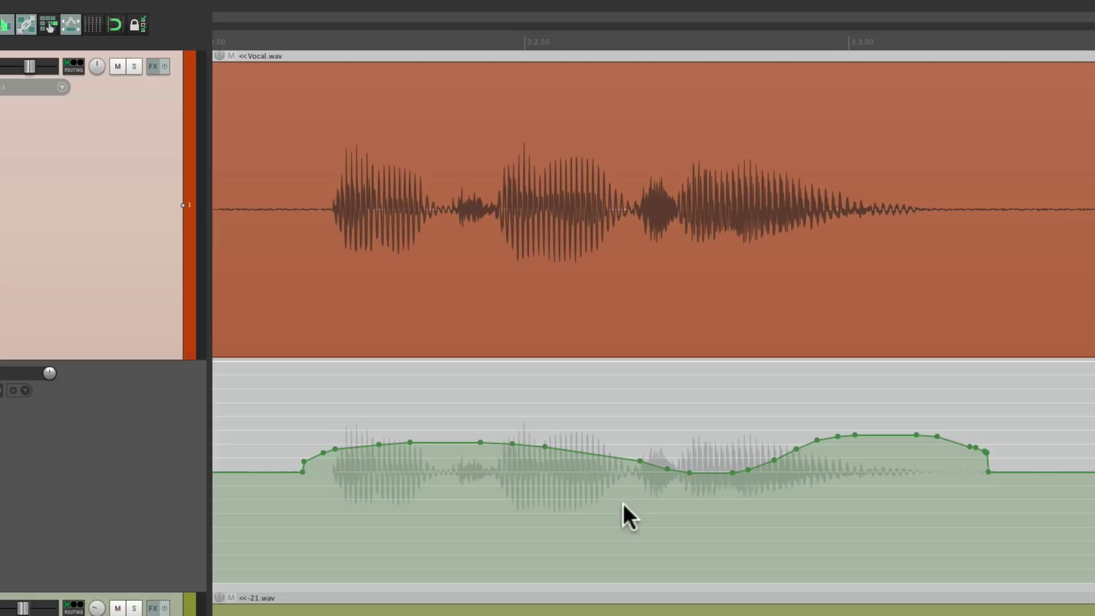
scroll(626, 513, up, 3)
drag(460, 405, 958, 423)
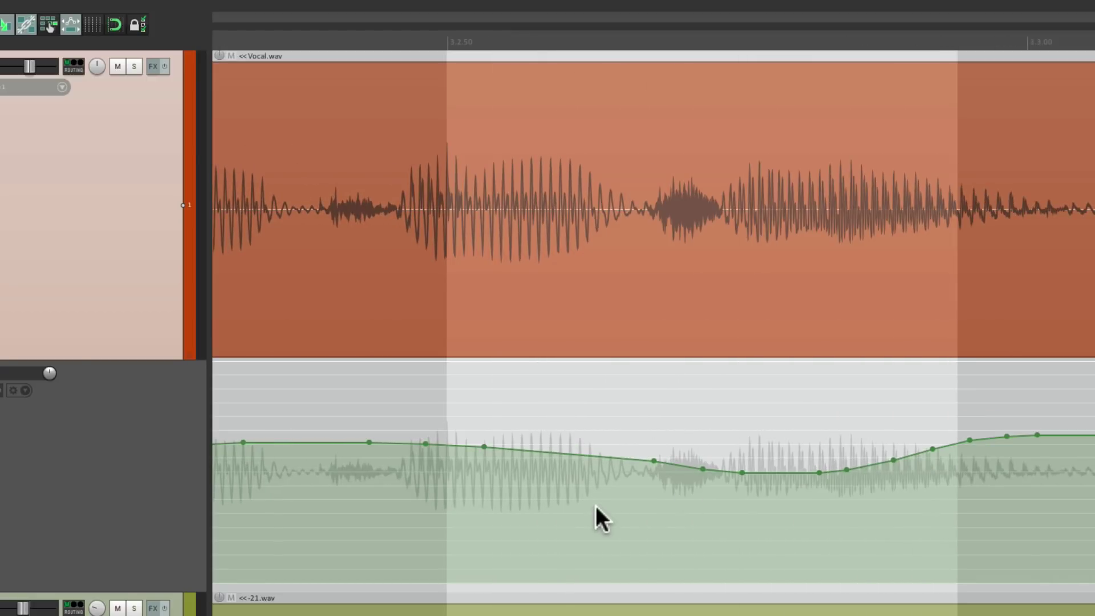
drag(635, 458, 629, 415)
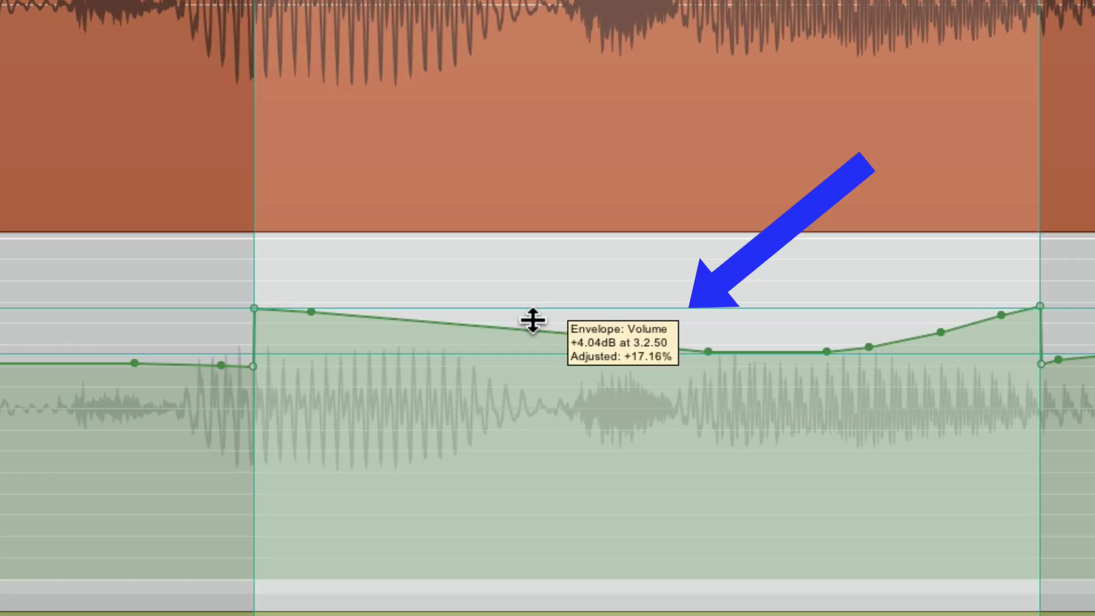
drag(532, 320, 502, 281)
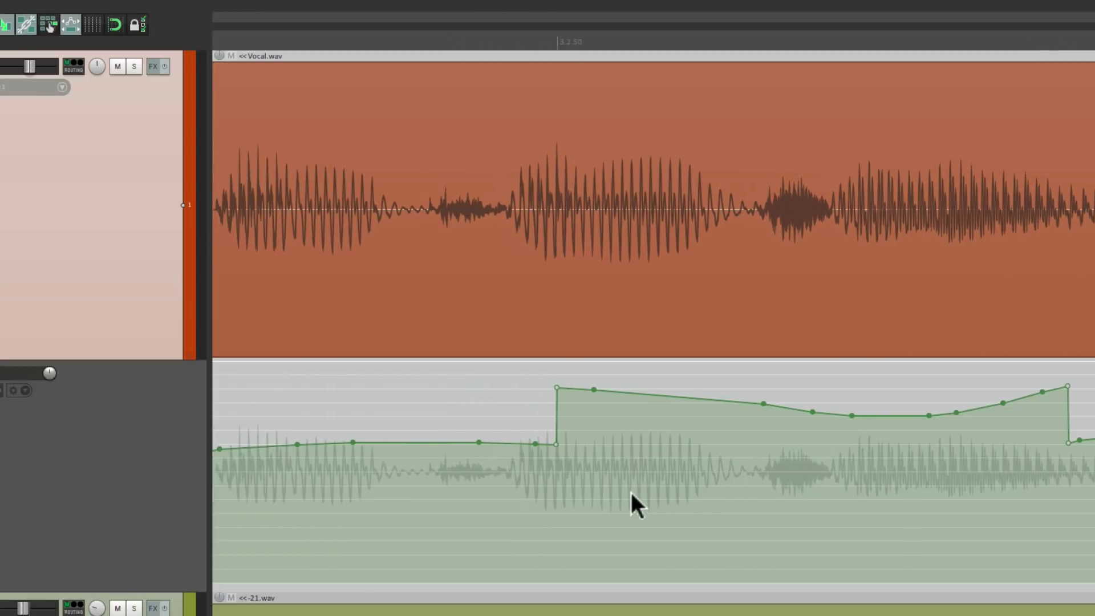
- Select a shorter stretch before the boost and lower it to -3.57 dB
drag(435, 411, 667, 413)
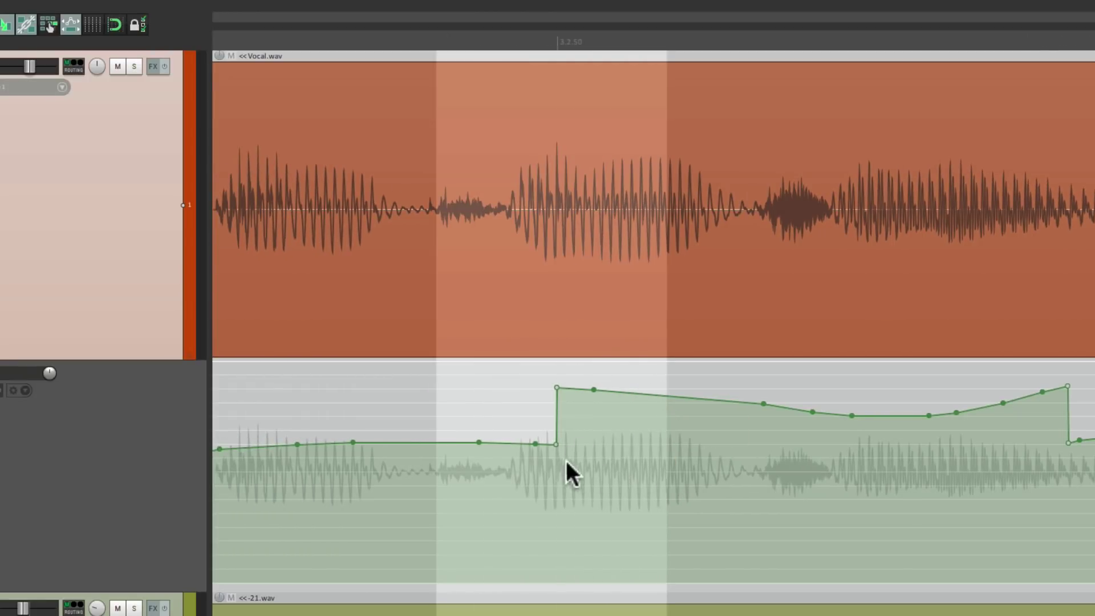
mouse_move(548, 444)
mouse_down()
mouse_move(547, 525)
mouse_move(548, 462)
mouse_up()
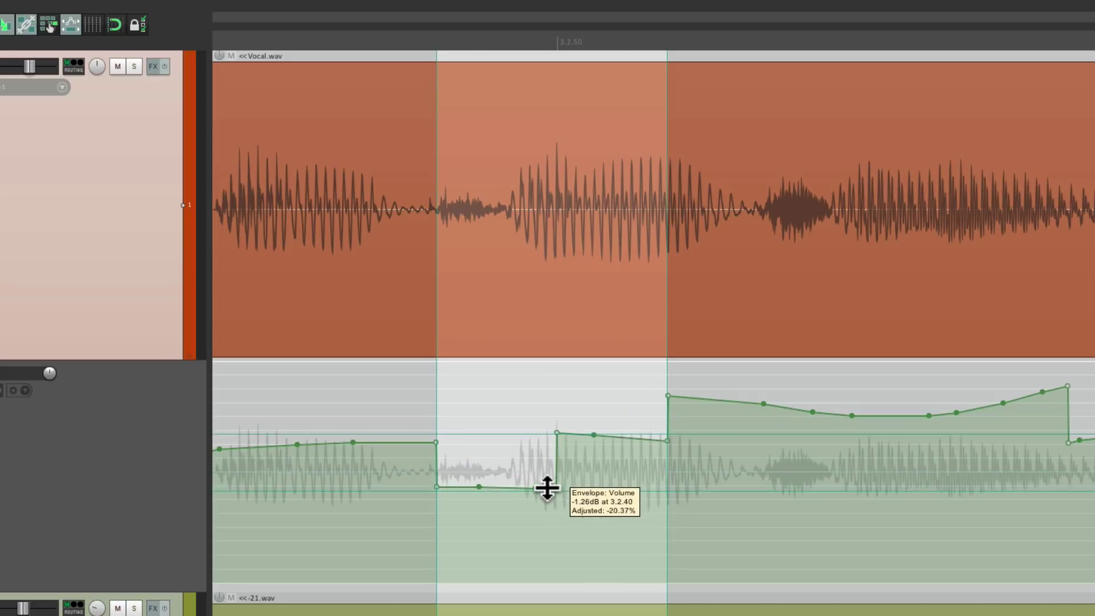
drag(547, 488, 543, 519)
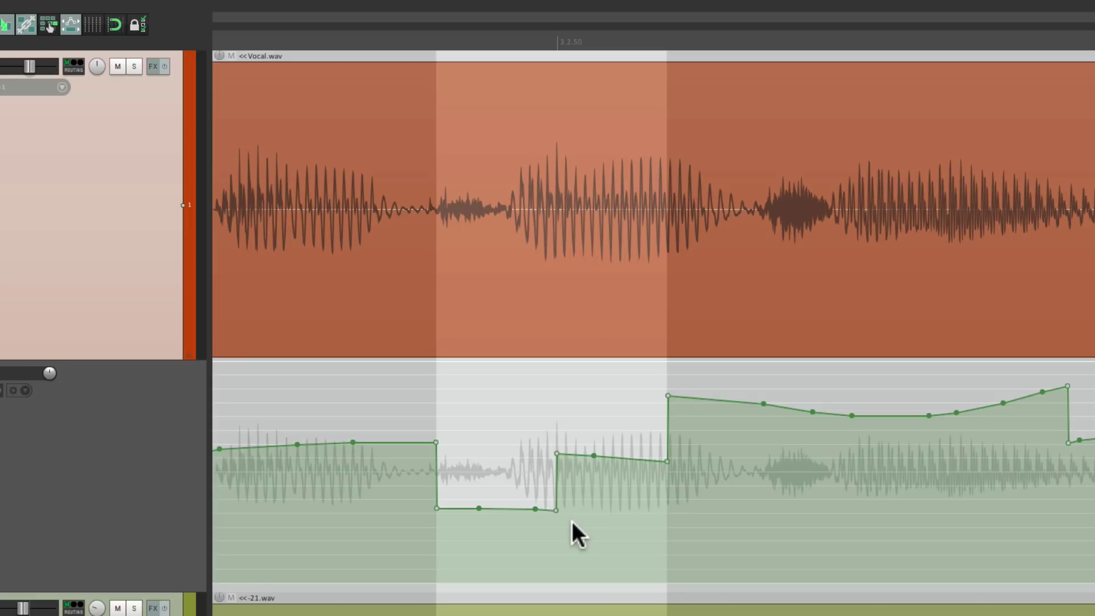
click(573, 522)
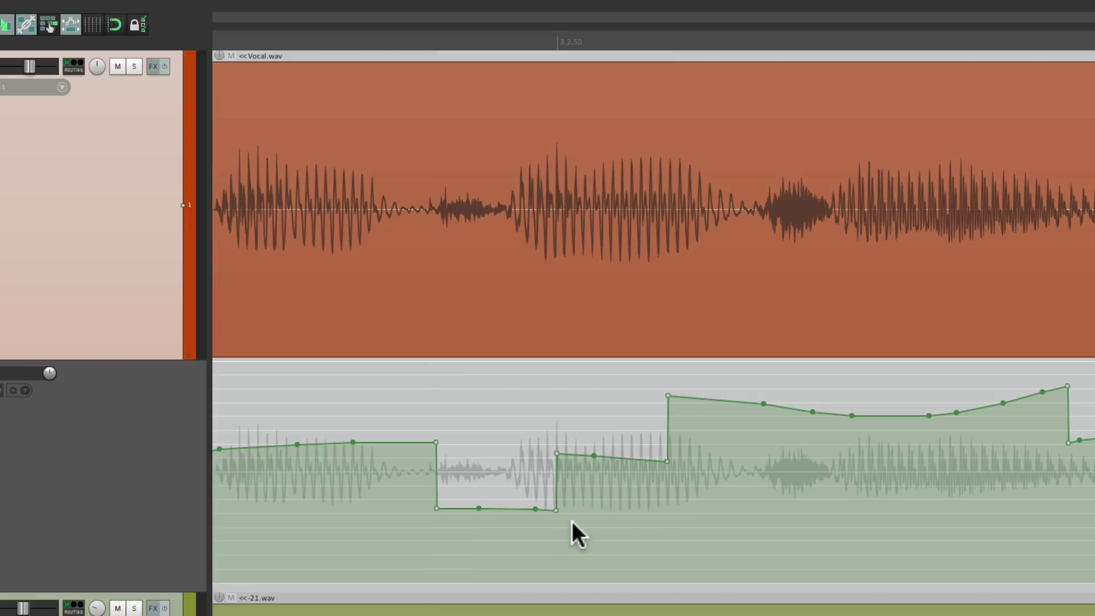
key(super+comma)
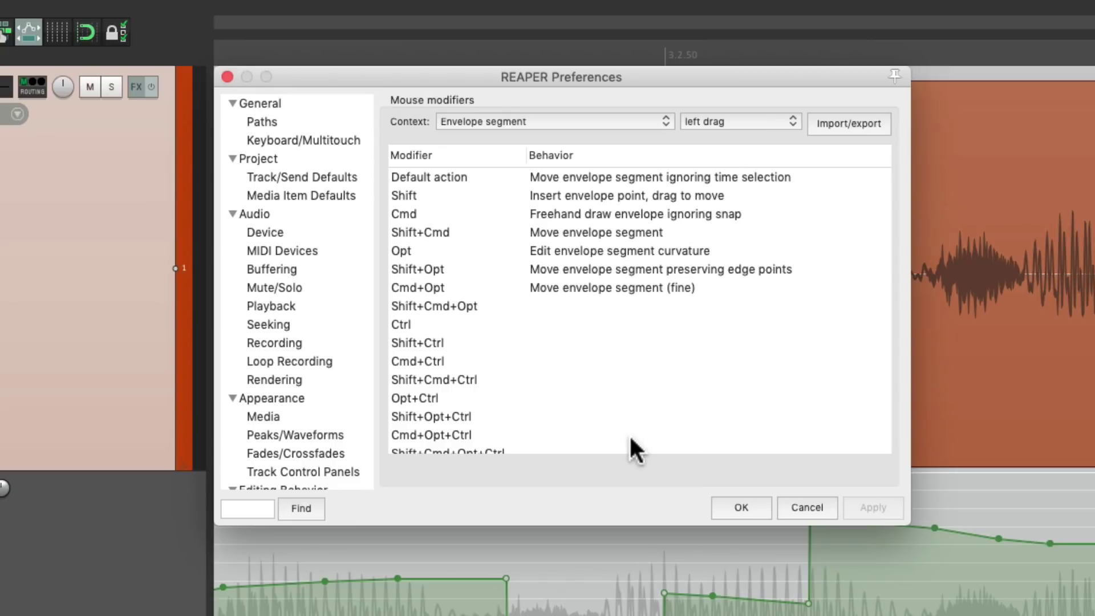
click(610, 255)
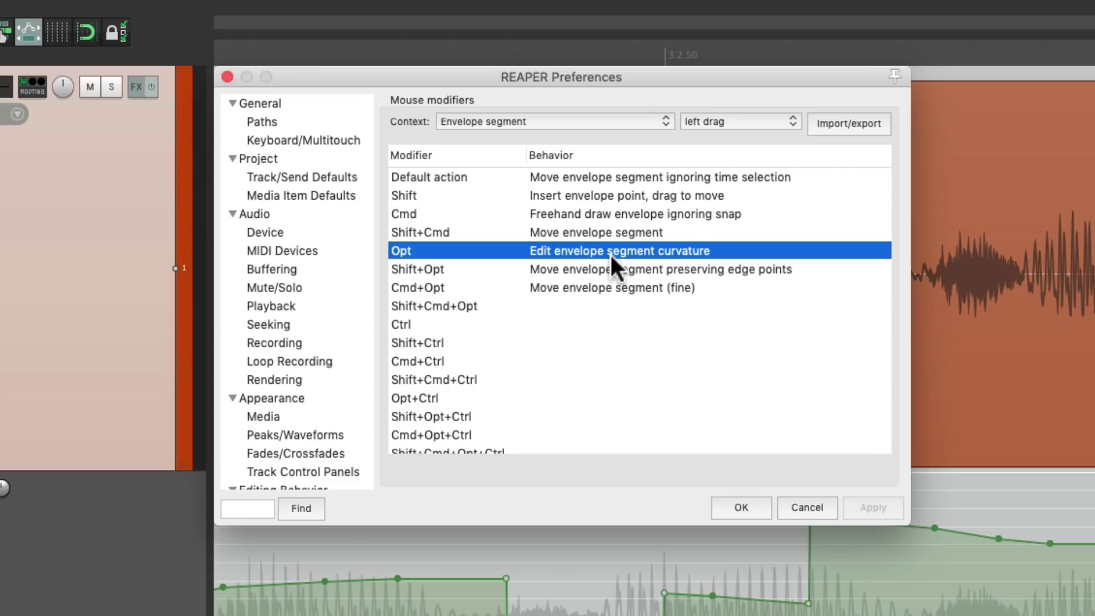
- Pull a new envelope point down to silence, curve the falling segment, and raise a point back up
click(754, 508)
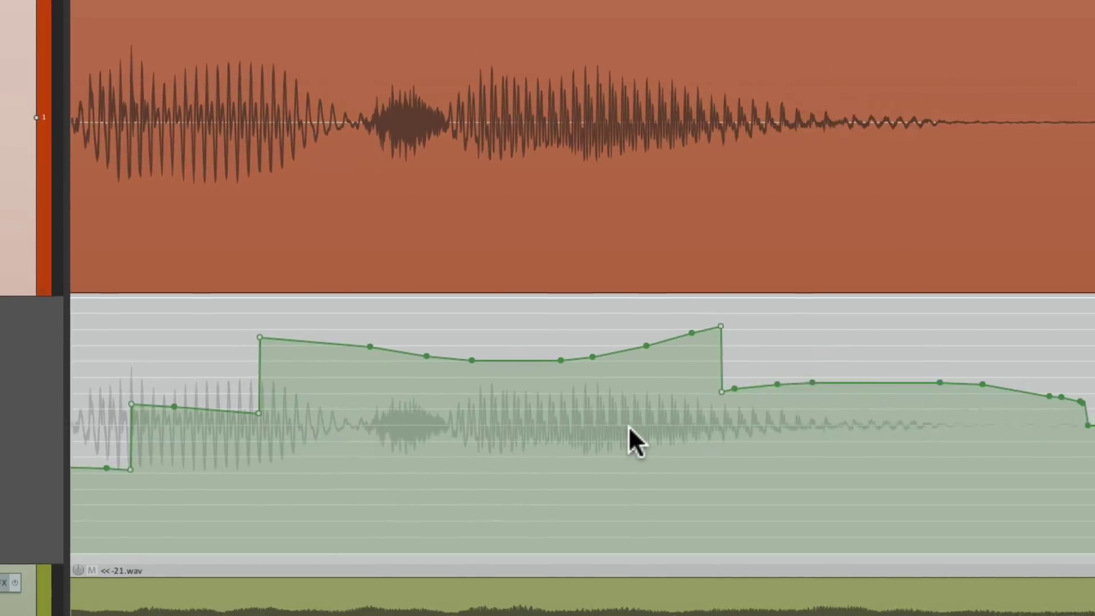
scroll(629, 443, right, 4)
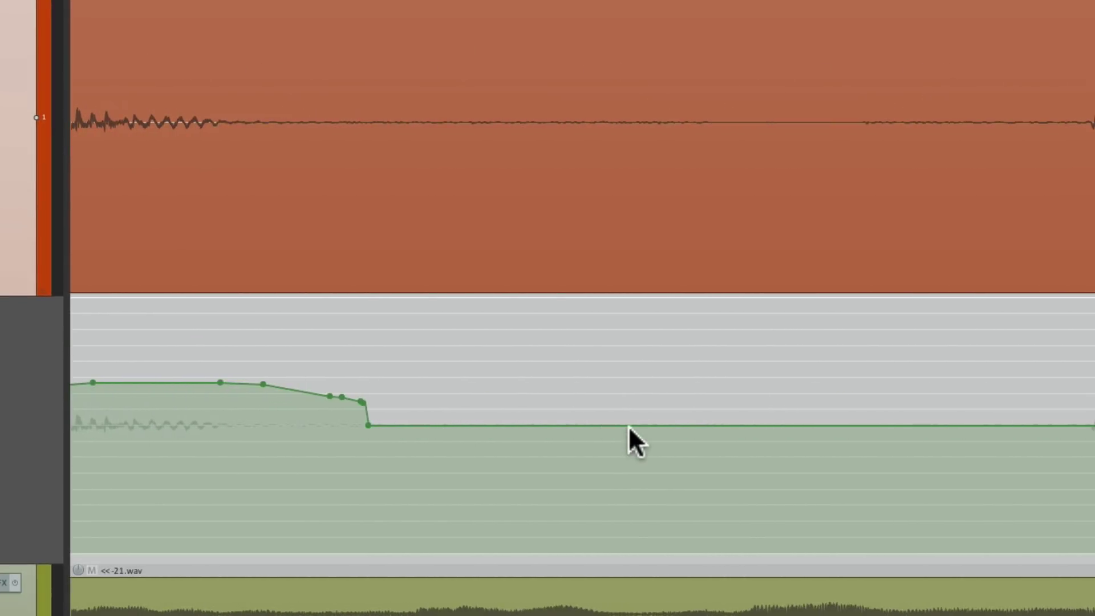
click(439, 425)
click(749, 425)
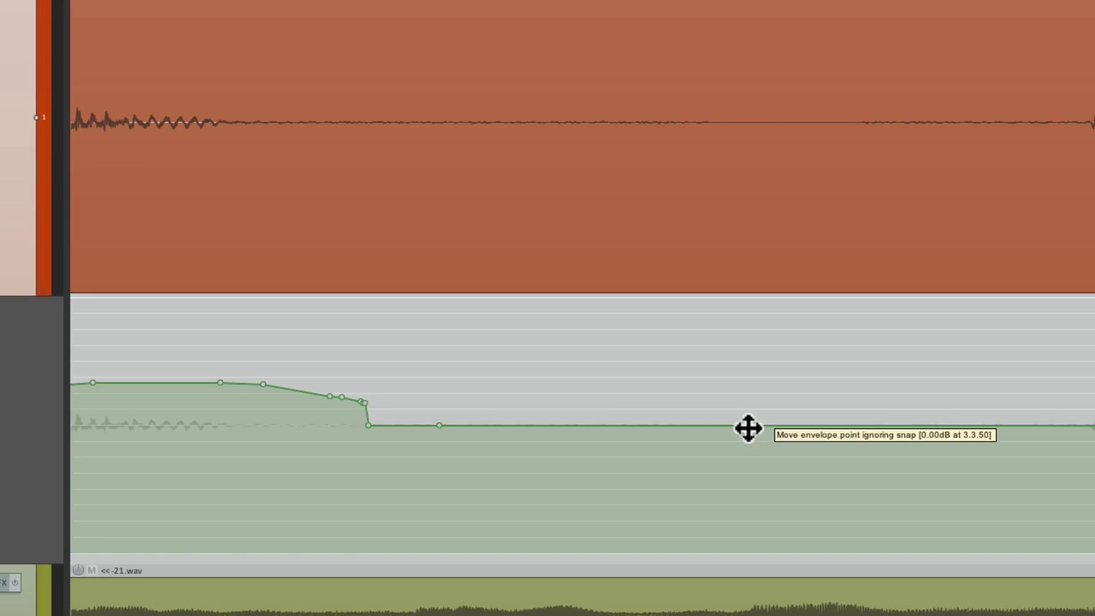
drag(748, 428, 773, 577)
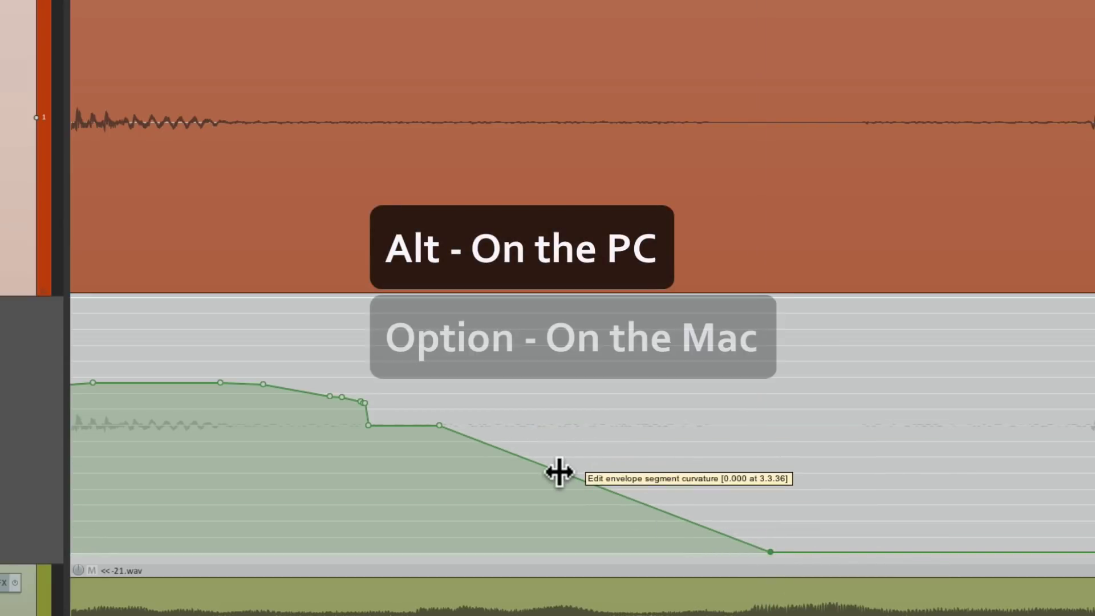
drag(560, 473, 617, 460)
scroll(583, 507, down, 5)
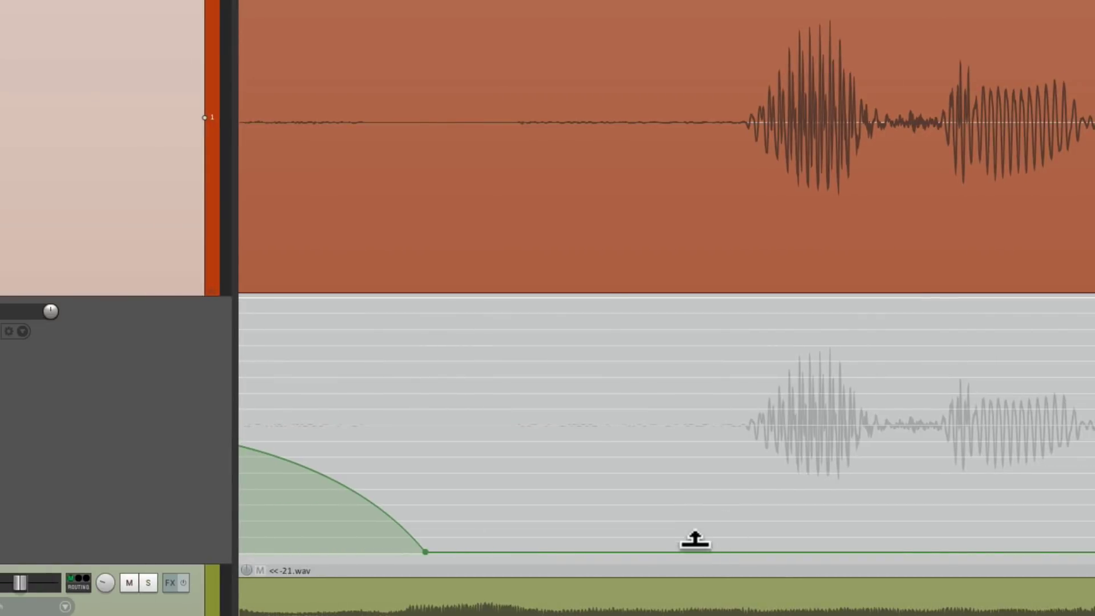
drag(548, 542, 596, 467)
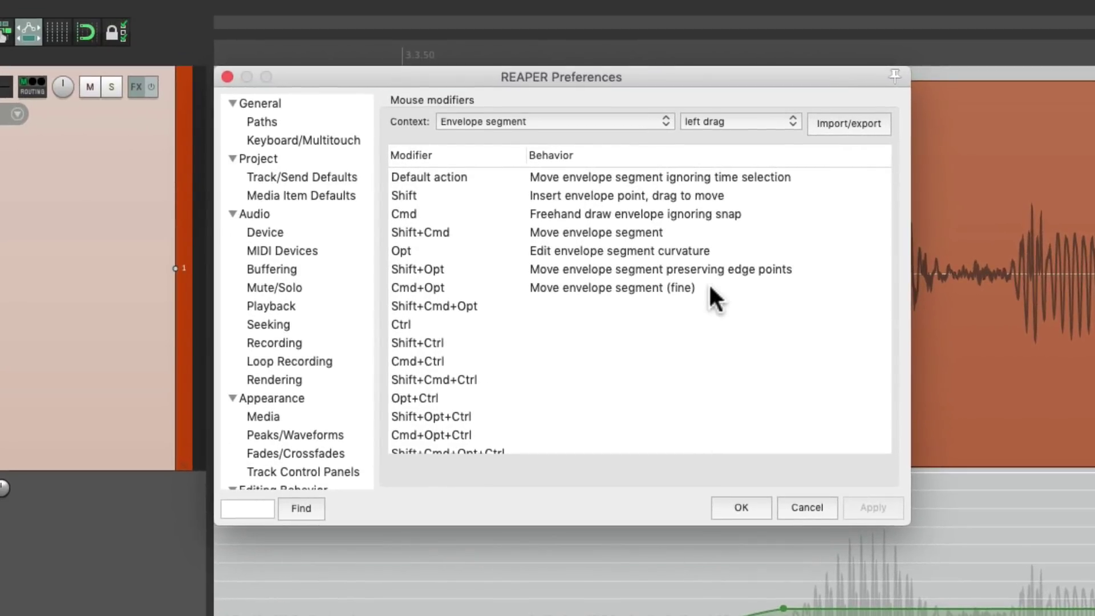
- Highlight the Shift+Opt envelope-segment drag that moves a segment while preserving edge points
click(729, 272)
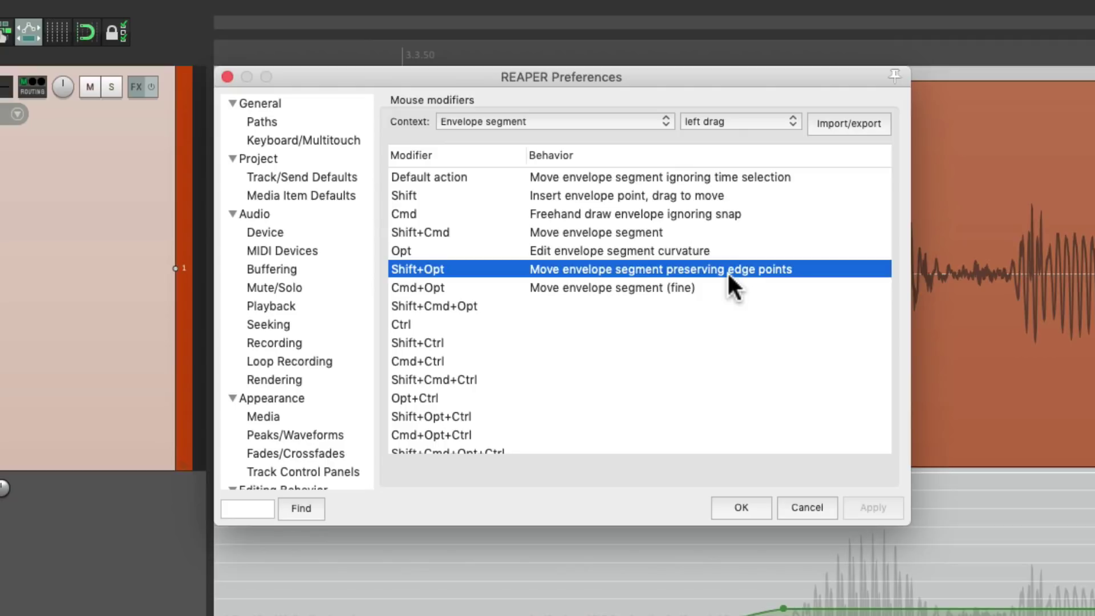
- Close Preferences and shift several envelope segments up or down, keeping their edge points
click(742, 507)
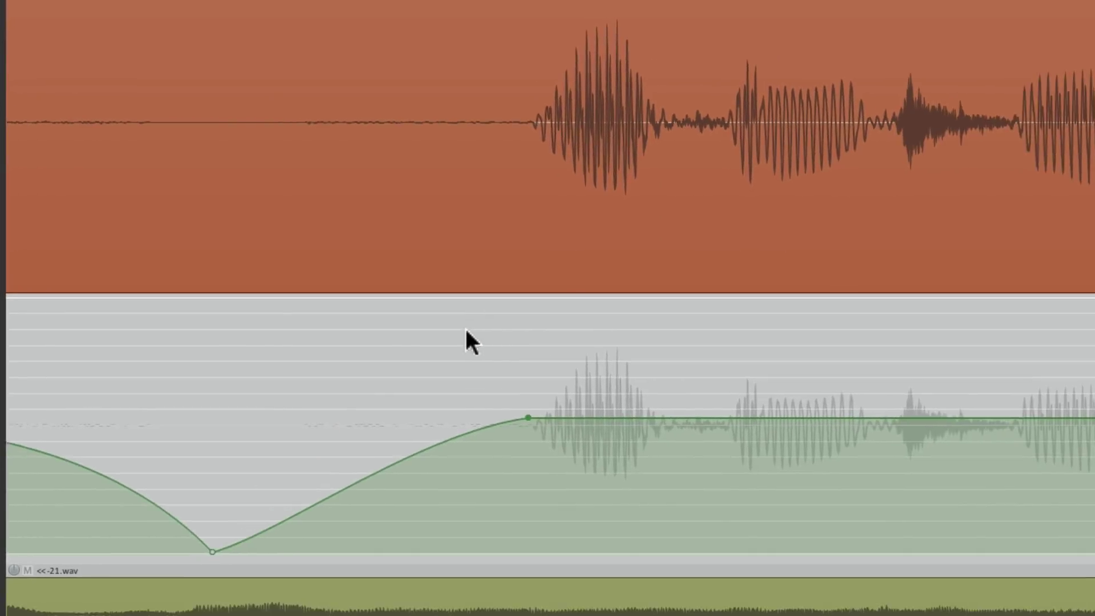
scroll(608, 422, left, 2)
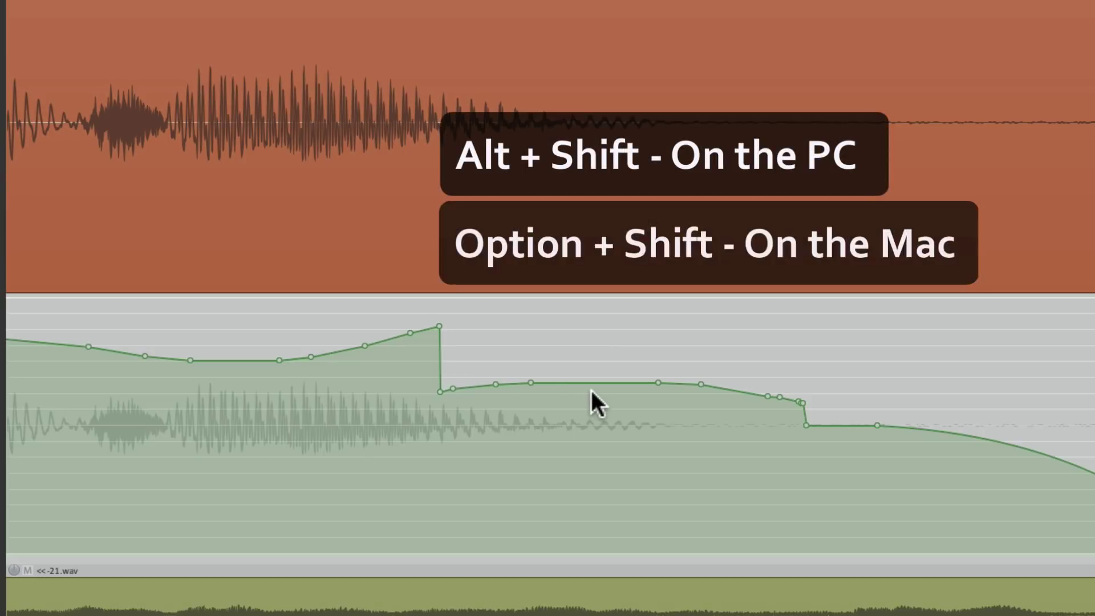
mouse_move(594, 384)
mouse_down()
mouse_move(597, 359)
mouse_move(599, 435)
mouse_move(605, 369)
mouse_up()
scroll(601, 443, left, 3)
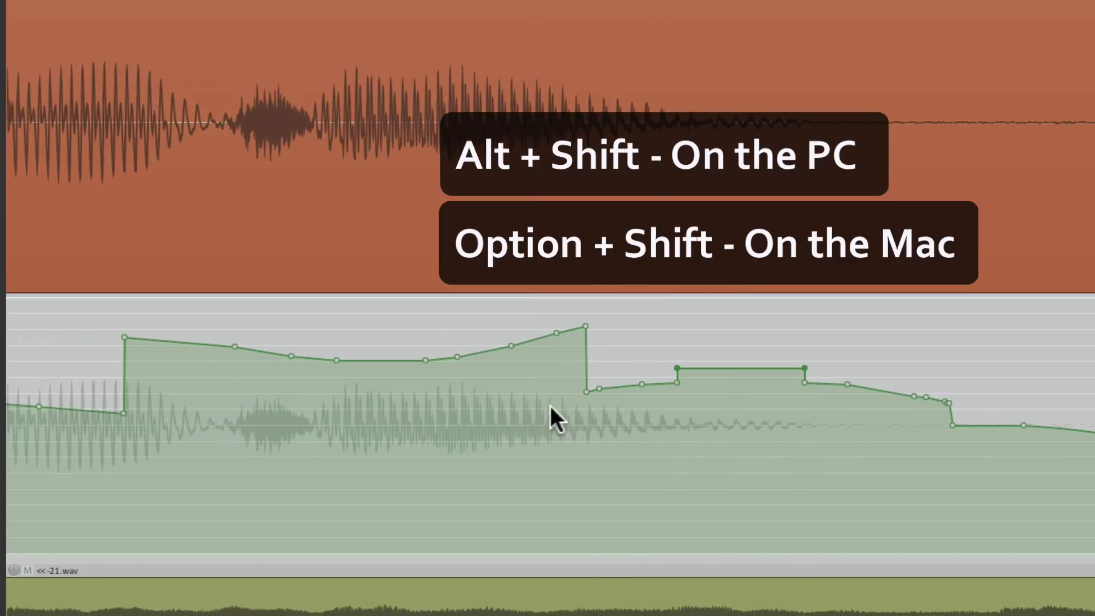
drag(485, 350, 491, 410)
mouse_move(374, 358)
mouse_down()
mouse_move(370, 393)
mouse_move(369, 362)
mouse_up()
- Shift more segments, including one inside a time selection across the vocal, preserving edge points
scroll(411, 374, left, 3)
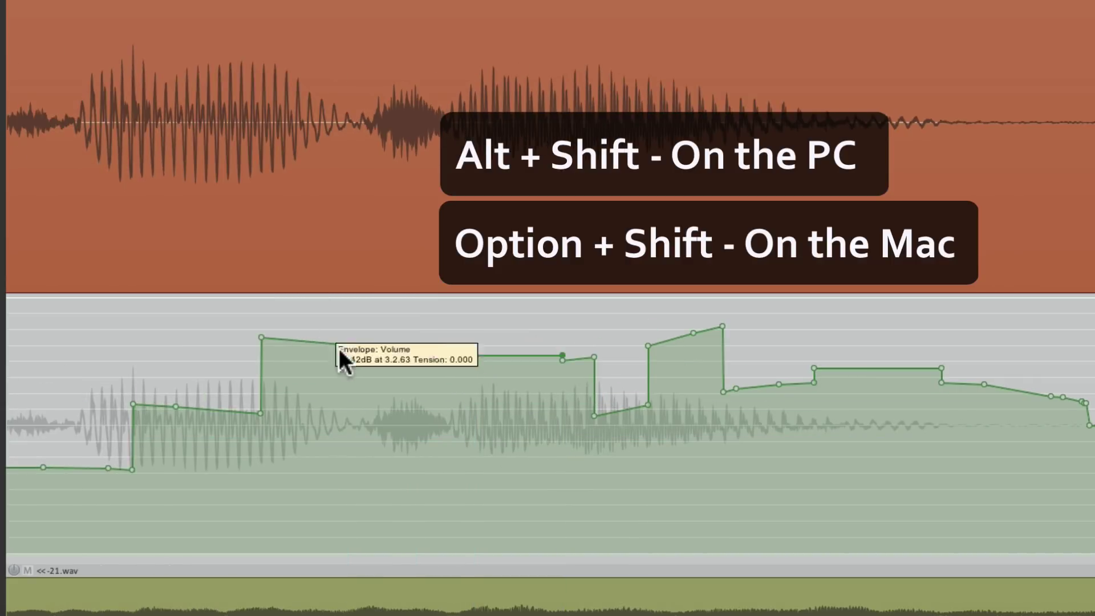
mouse_move(325, 344)
mouse_down()
mouse_move(313, 447)
mouse_move(320, 348)
mouse_up()
scroll(388, 445, left, 5)
drag(245, 346, 522, 365)
drag(406, 468, 440, 460)
scroll(448, 481, right, 7)
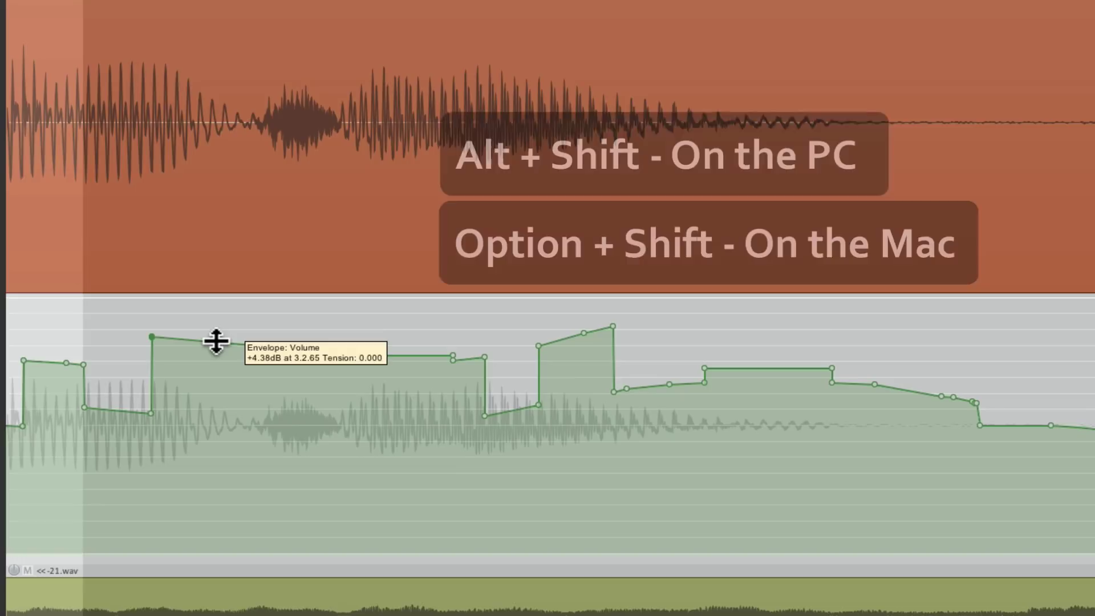
drag(215, 343, 217, 388)
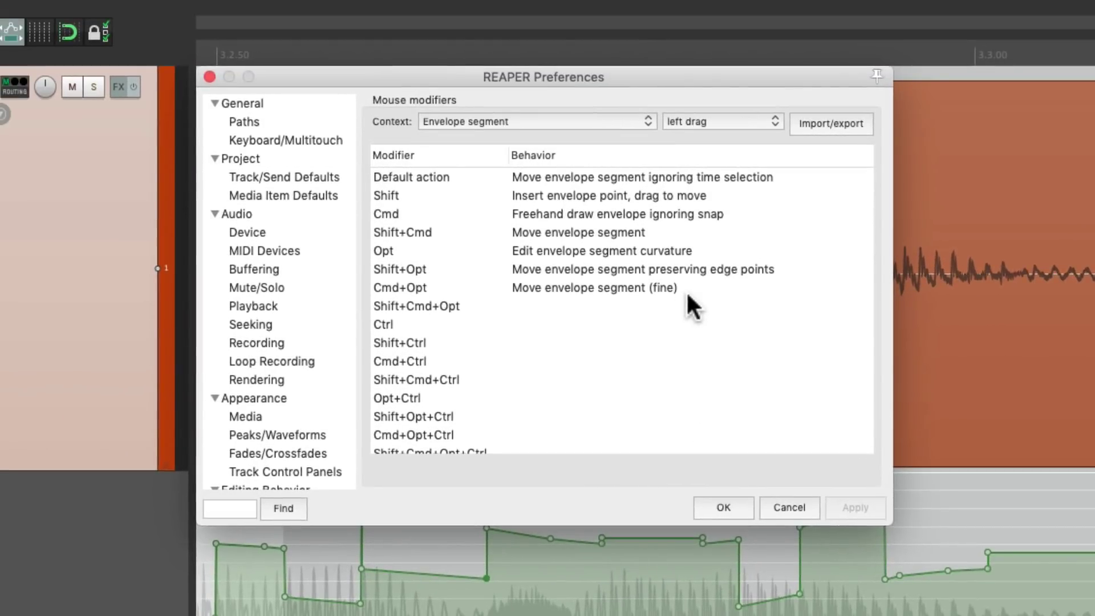
- Highlight the Cmd+Opt 'Move envelope segment (fine)' left-drag assignment
click(687, 294)
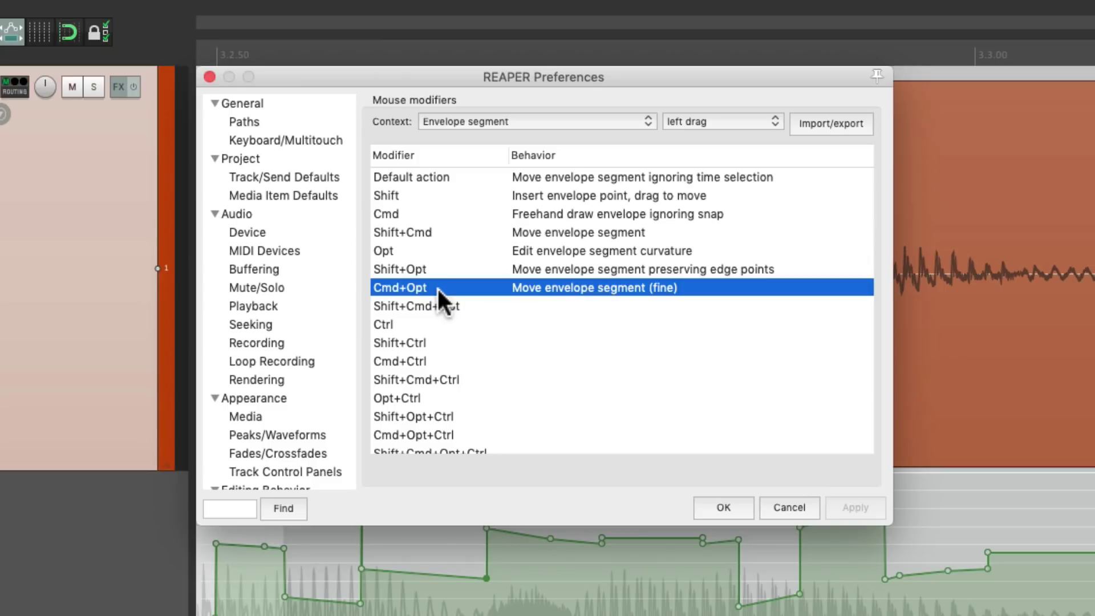
- Fine-nudge several envelope segments up by fractions of a dB, e.g. +3.86 to +3.90 dB
click(720, 508)
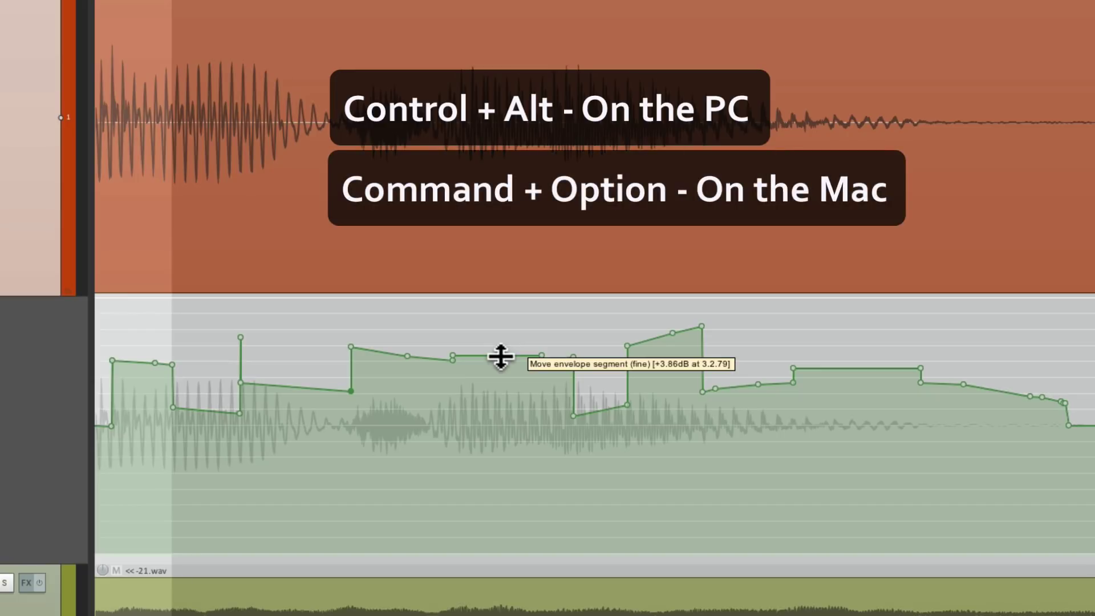
drag(501, 357, 519, 411)
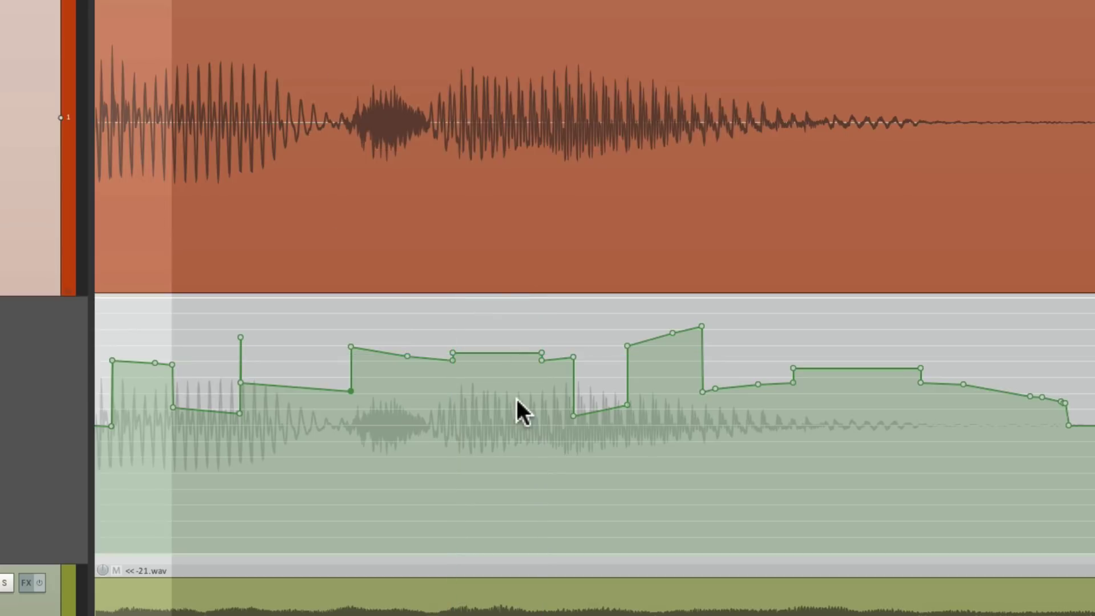
scroll(519, 412, left, 6)
drag(382, 428, 399, 376)
mouse_move(436, 423)
mouse_down()
mouse_move(420, 548)
mouse_move(430, 348)
mouse_move(420, 553)
mouse_move(433, 286)
mouse_move(430, 434)
mouse_up()
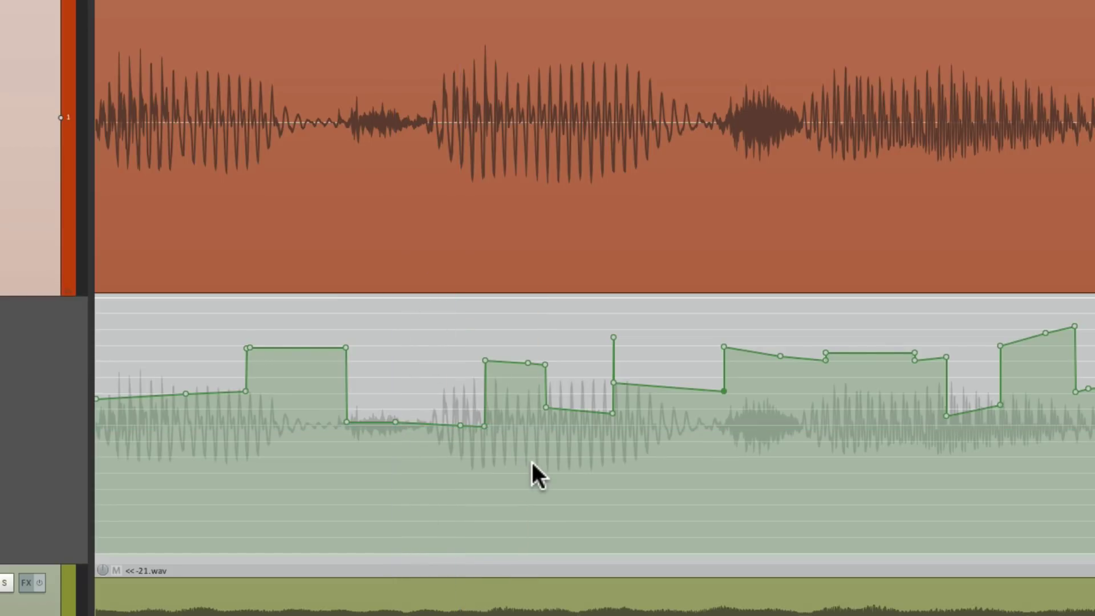
scroll(532, 460, left, 3)
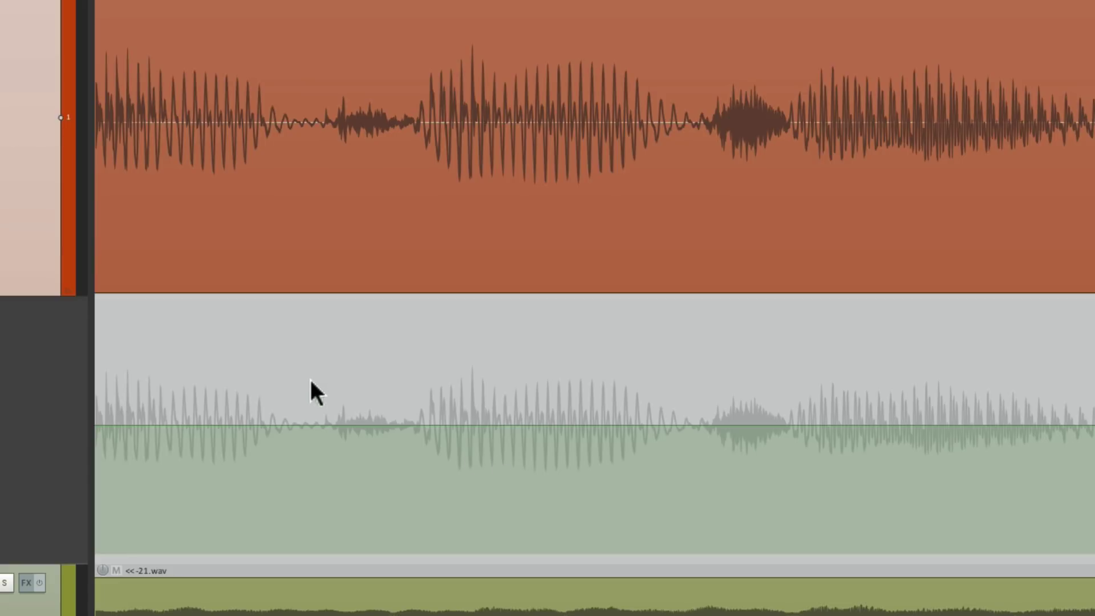
- Raise the envelope into small steps inside several selected time ranges on the vocal
drag(310, 380, 696, 391)
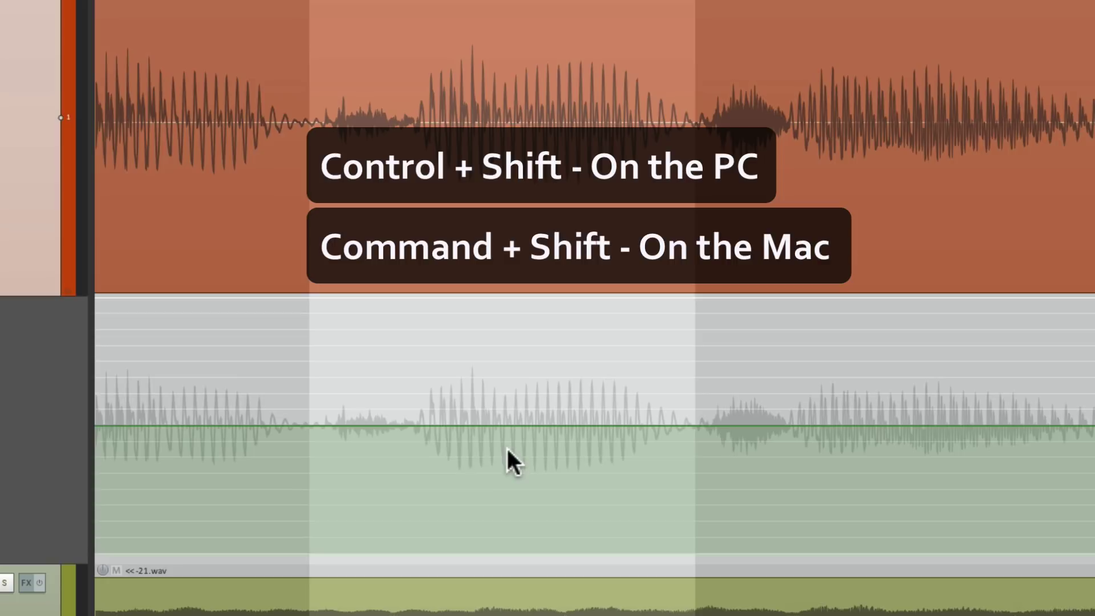
drag(498, 427, 530, 453)
scroll(450, 372, right, 5)
drag(439, 362, 714, 405)
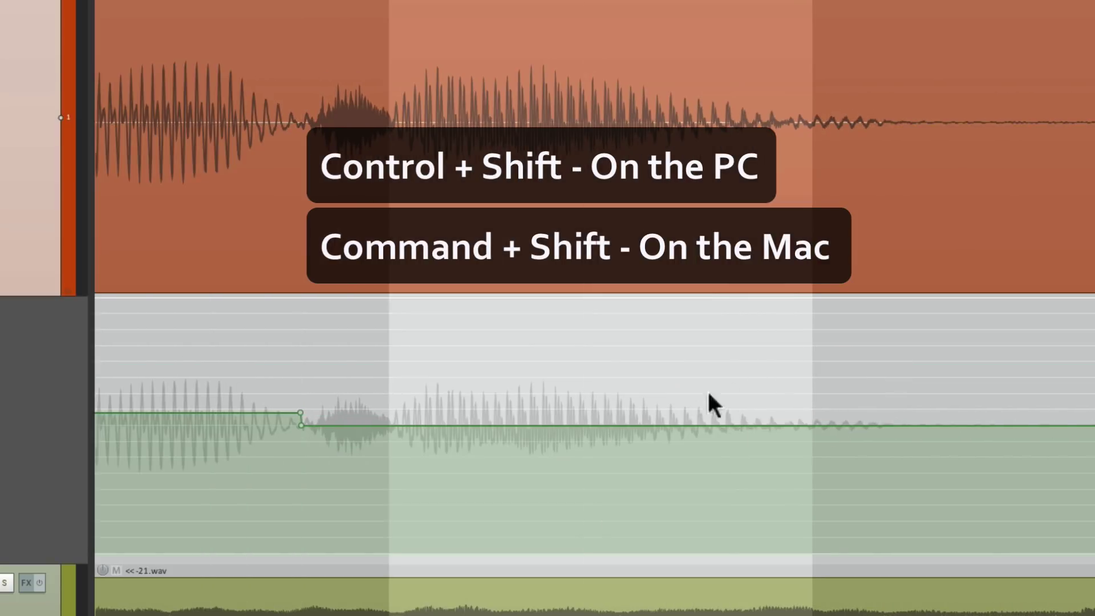
mouse_move(633, 428)
mouse_down()
mouse_move(634, 523)
mouse_move(650, 415)
mouse_up()
scroll(652, 421, left, 5)
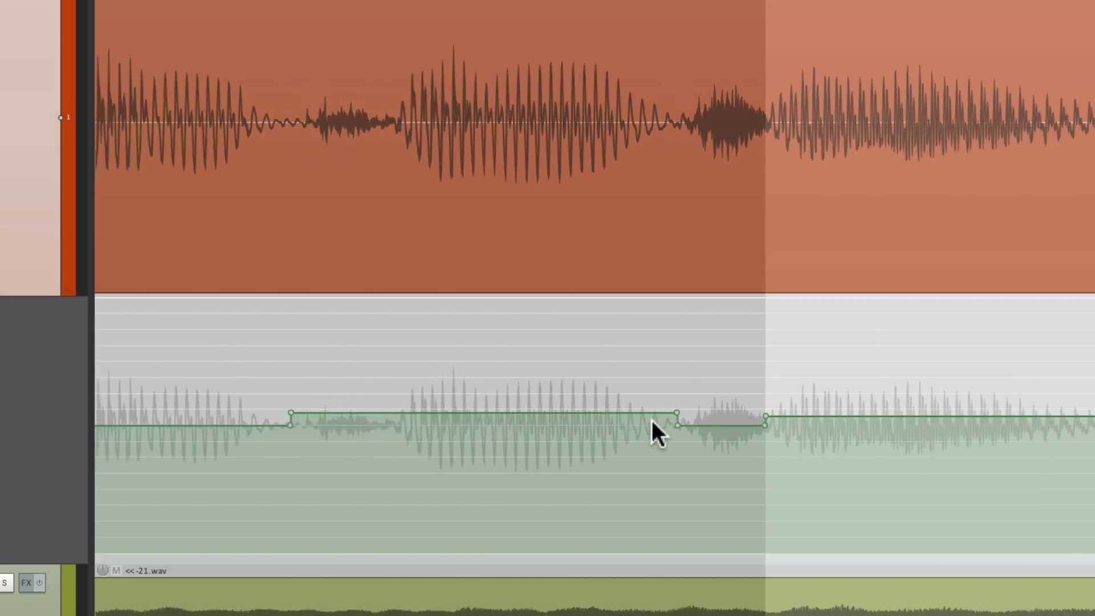
scroll(652, 420, left, 3)
drag(658, 369, 356, 375)
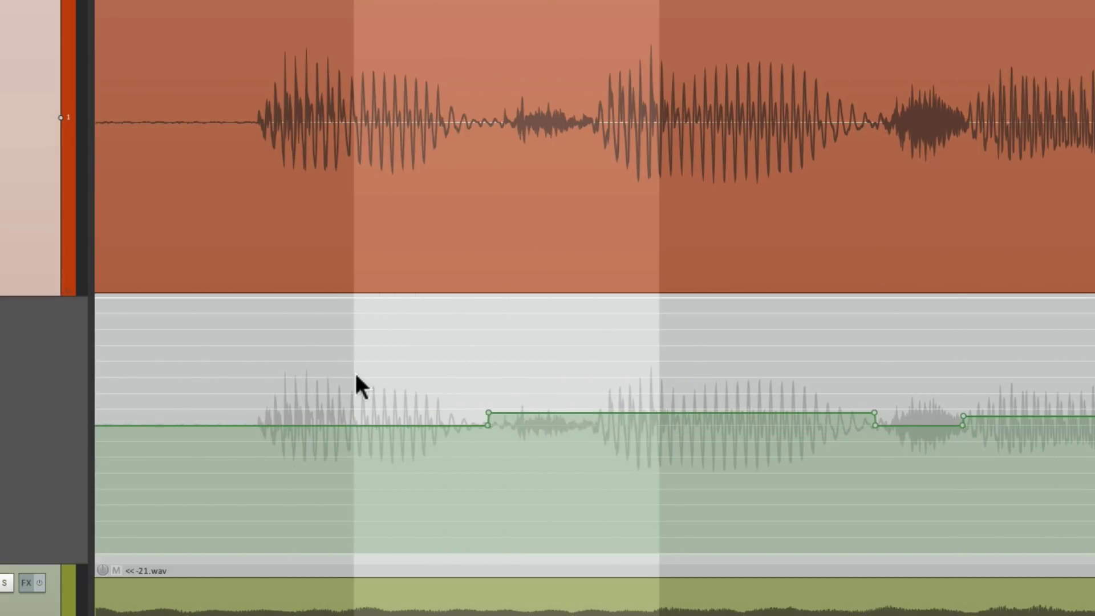
mouse_move(540, 416)
mouse_down()
mouse_move(540, 494)
mouse_move(540, 404)
mouse_up()
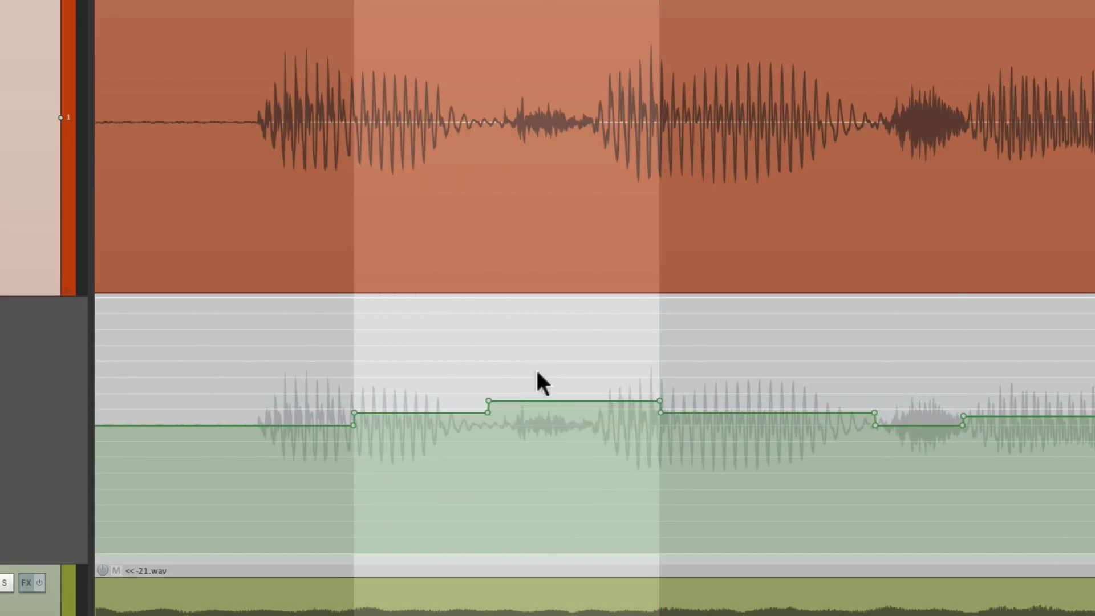
- Freehand-draw a rounded swell peaking around +2 dB and adjust its selected segment
mouse_move(405, 441)
mouse_down()
mouse_move(639, 369)
mouse_move(917, 393)
mouse_up()
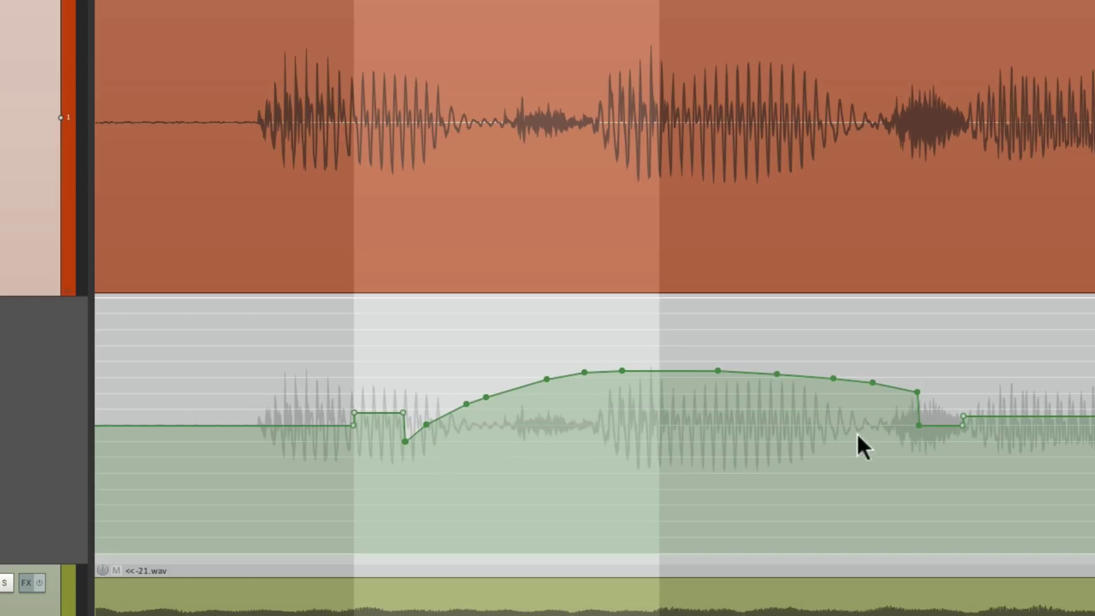
drag(838, 454, 512, 456)
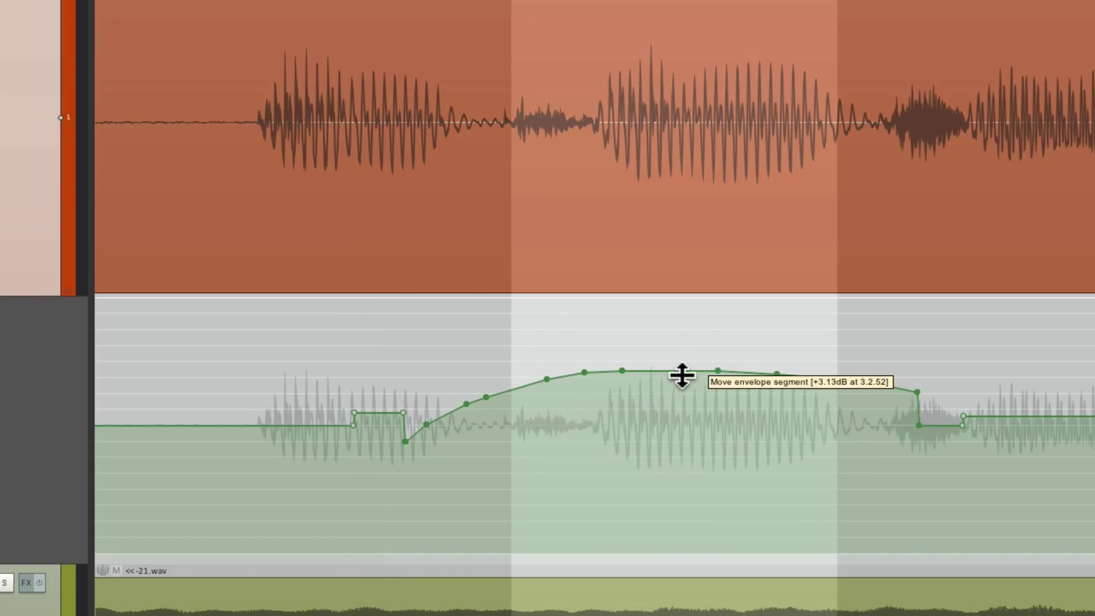
mouse_move(680, 373)
mouse_down()
mouse_move(681, 511)
mouse_move(687, 374)
mouse_up()
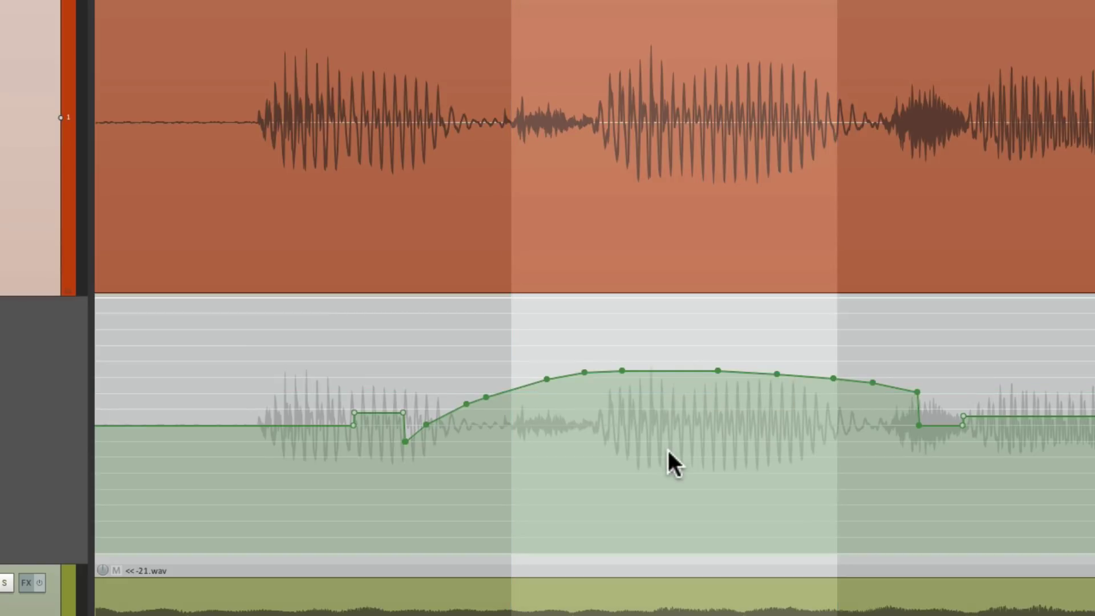